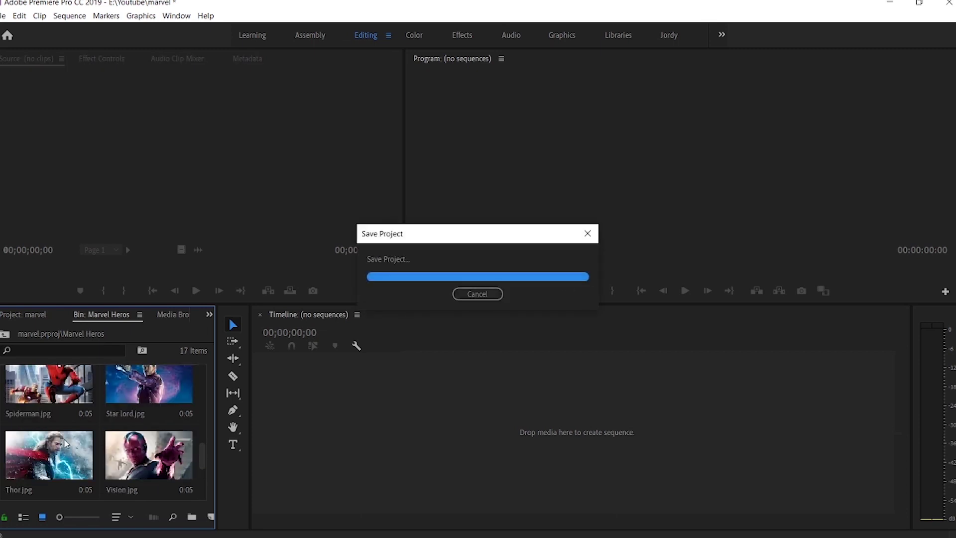
# - Scroll the Marvel Heros bin and select Hawkeye.jpg
pyautogui.scroll(3, 66, 443)
pyautogui.click(63, 445)
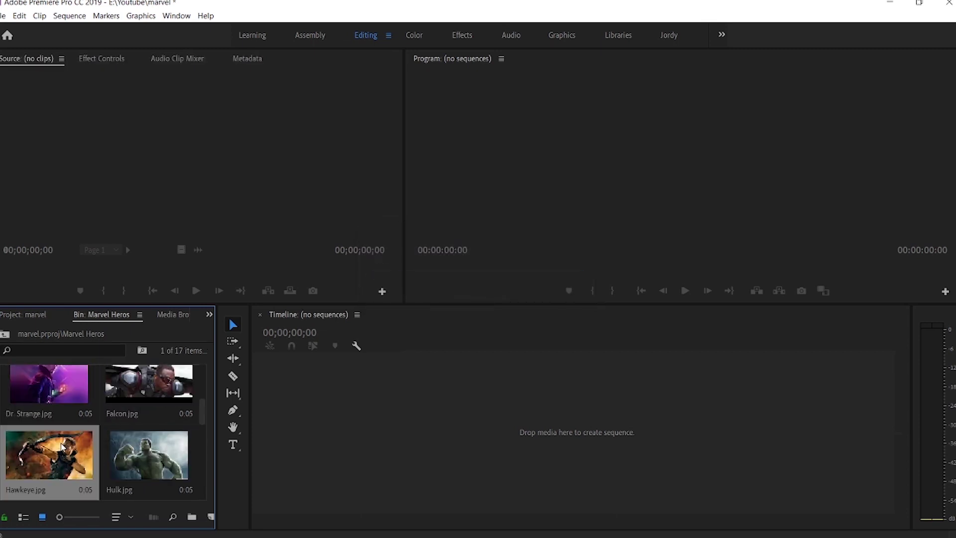
# - Create a Hawkeye sequence from Hawkeye.jpg and zoom in on its timeline
pyautogui.moveTo(269, 431); pyautogui.dragTo(269, 433)
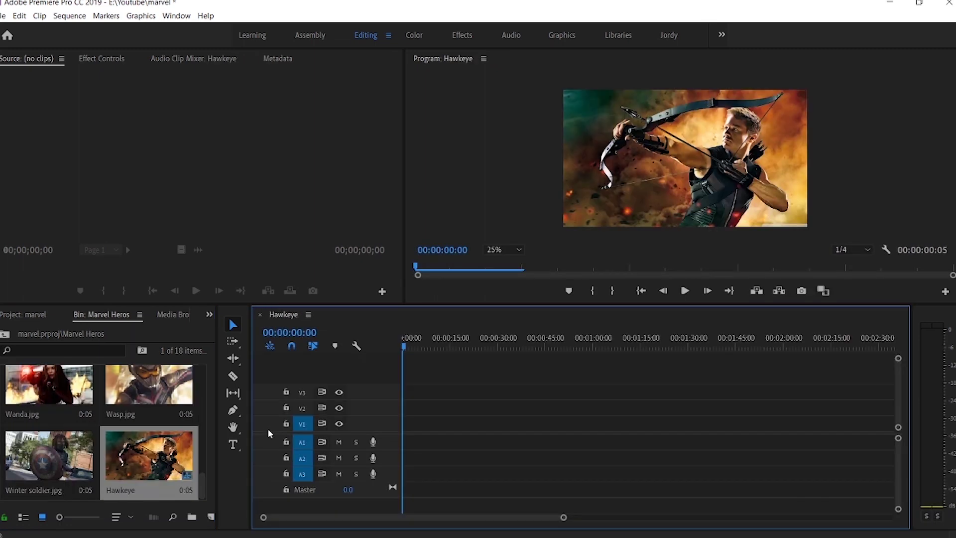
pyautogui.moveTo(564, 517); pyautogui.dragTo(427, 520)
pyautogui.moveTo(365, 518); pyautogui.dragTo(286, 515)
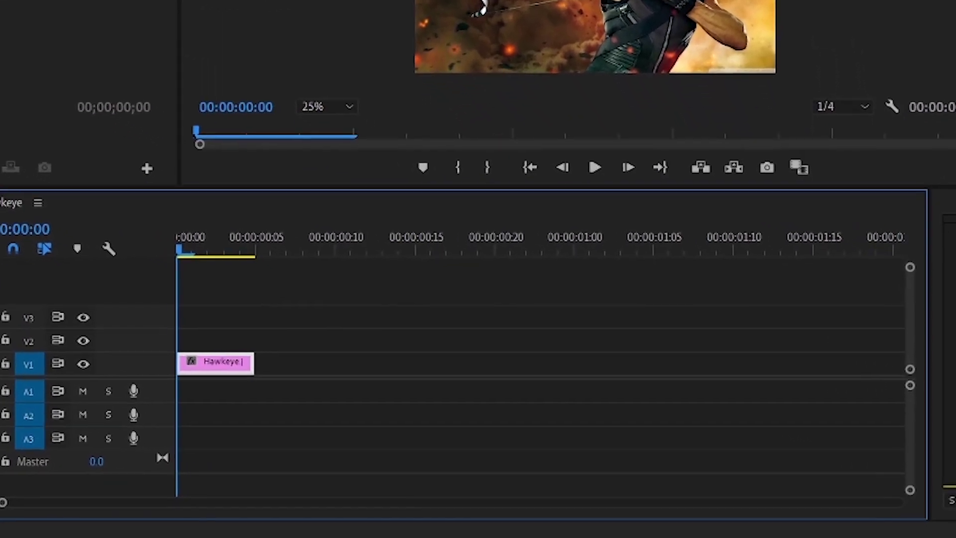
# - Place Antman, Black panther, Black widow, Captain America, Dr. Strange, Falcon and Hulk after Hawkeye on V1
pyautogui.moveTo(0, 348); pyautogui.dragTo(258, 360)
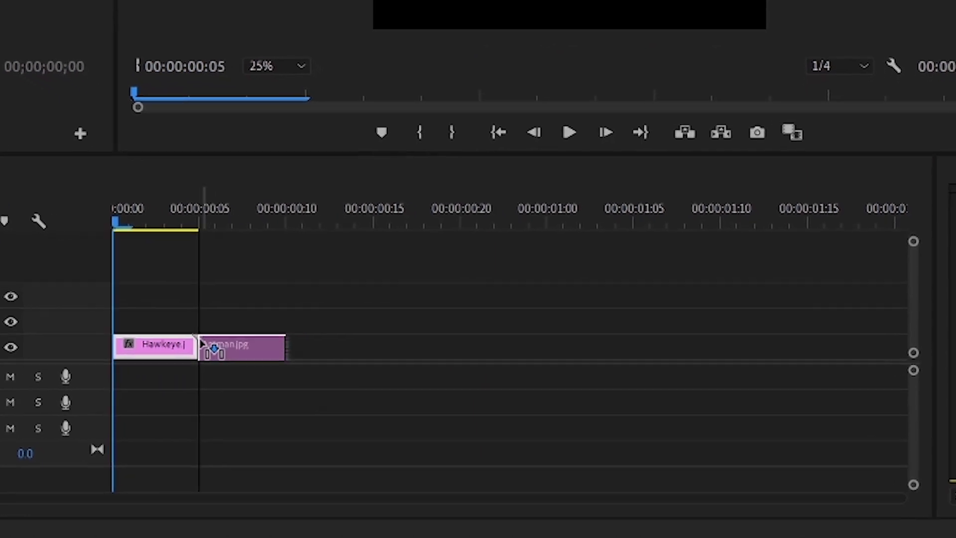
pyautogui.moveTo(201, 342); pyautogui.dragTo(203, 338)
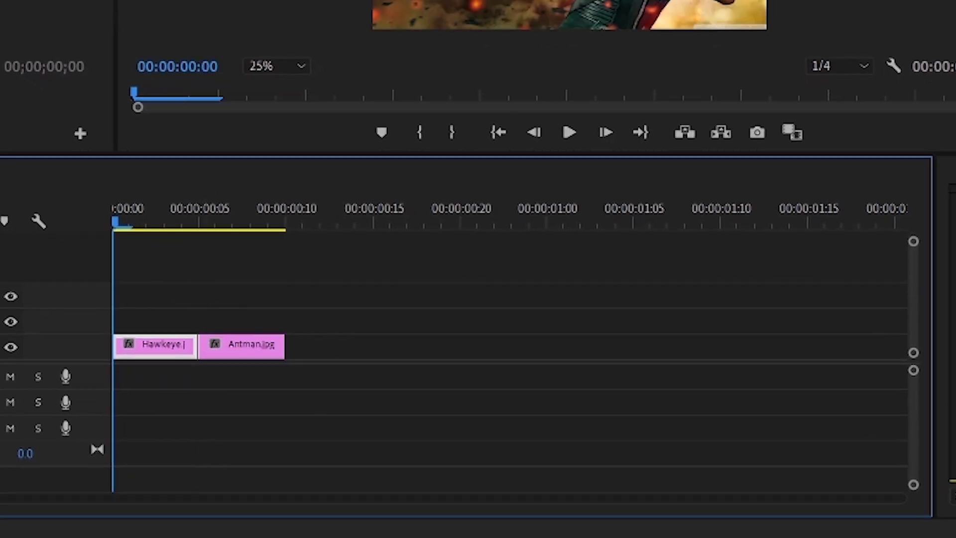
pyautogui.moveTo(0, 309); pyautogui.dragTo(299, 348)
pyautogui.moveTo(955, 363); pyautogui.dragTo(394, 351)
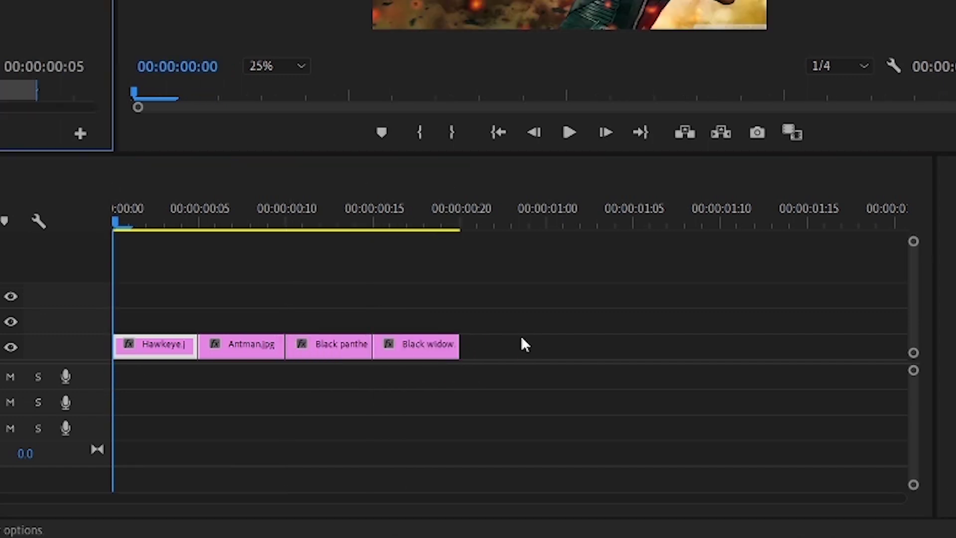
pyautogui.moveTo(955, 363); pyautogui.dragTo(459, 353)
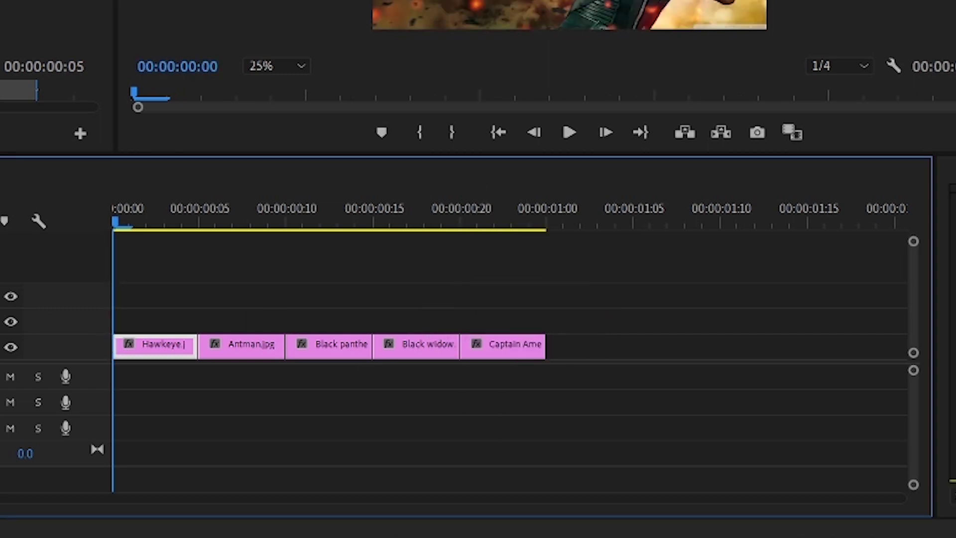
pyautogui.moveTo(955, 345); pyautogui.dragTo(552, 351)
pyautogui.moveTo(955, 314); pyautogui.dragTo(639, 369)
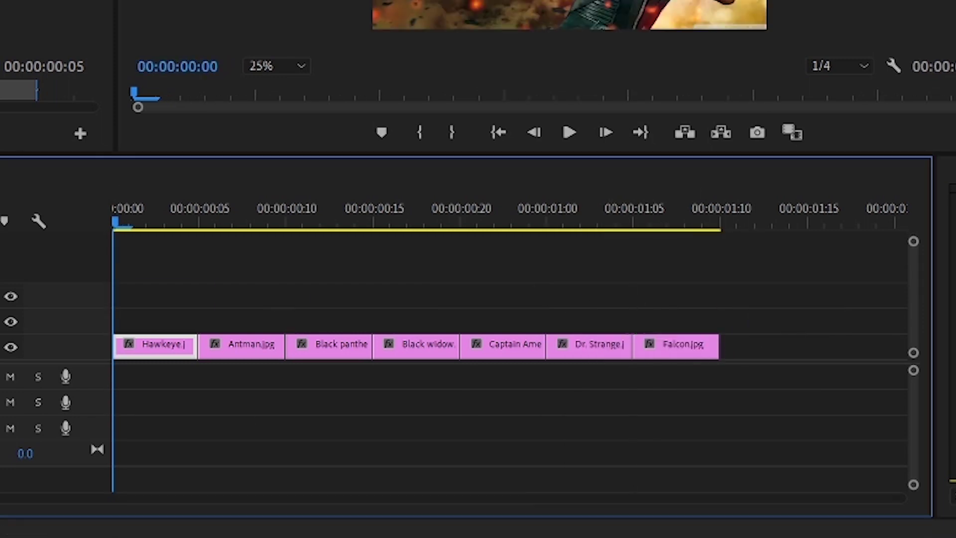
pyautogui.moveTo(955, 329); pyautogui.dragTo(711, 354)
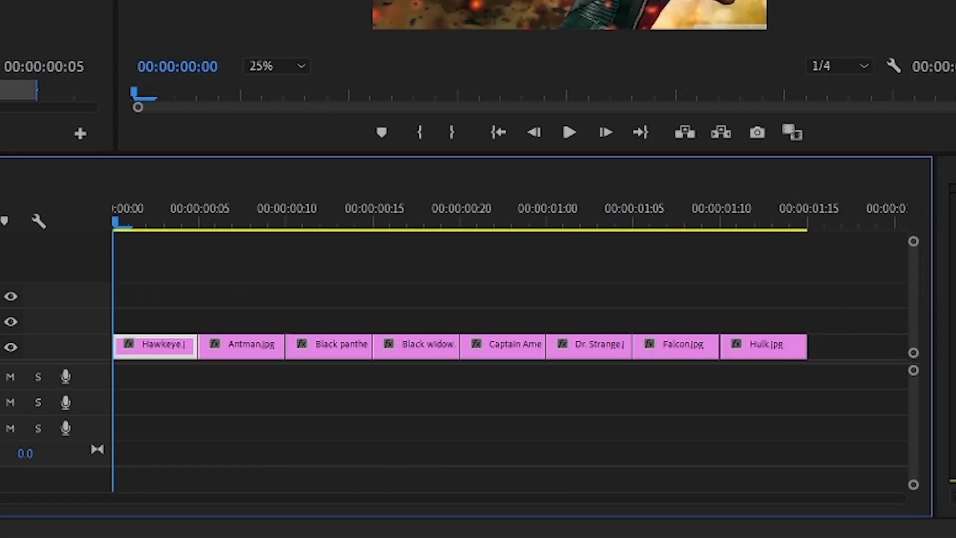
# - Append the remaining hero stills, ending with Wanda, Wasp and Winter soldier, to V1
pyautogui.press('-')
pyautogui.moveTo(955, 338); pyautogui.dragTo(435, 348)
pyautogui.moveTo(955, 349); pyautogui.dragTo(456, 355)
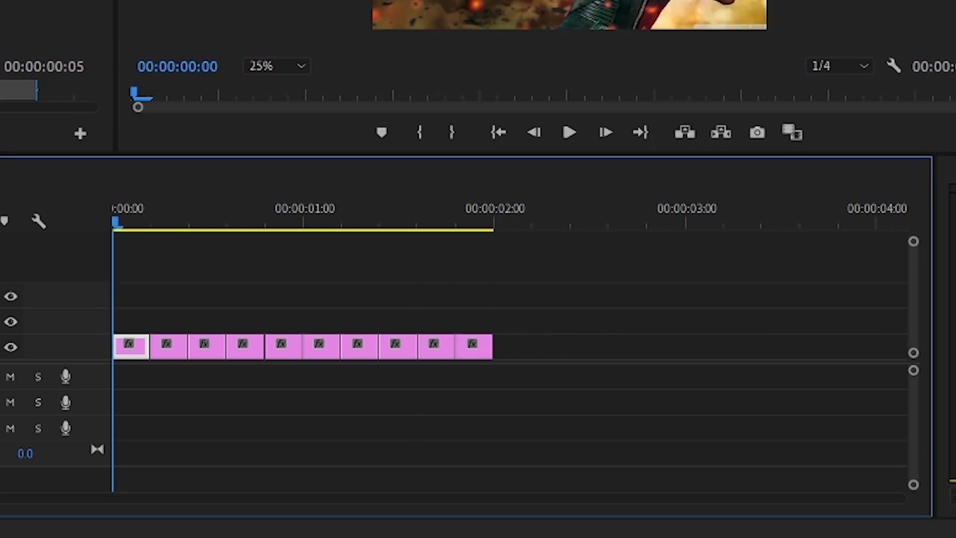
pyautogui.moveTo(955, 349); pyautogui.dragTo(495, 355)
pyautogui.moveTo(955, 343); pyautogui.dragTo(550, 351)
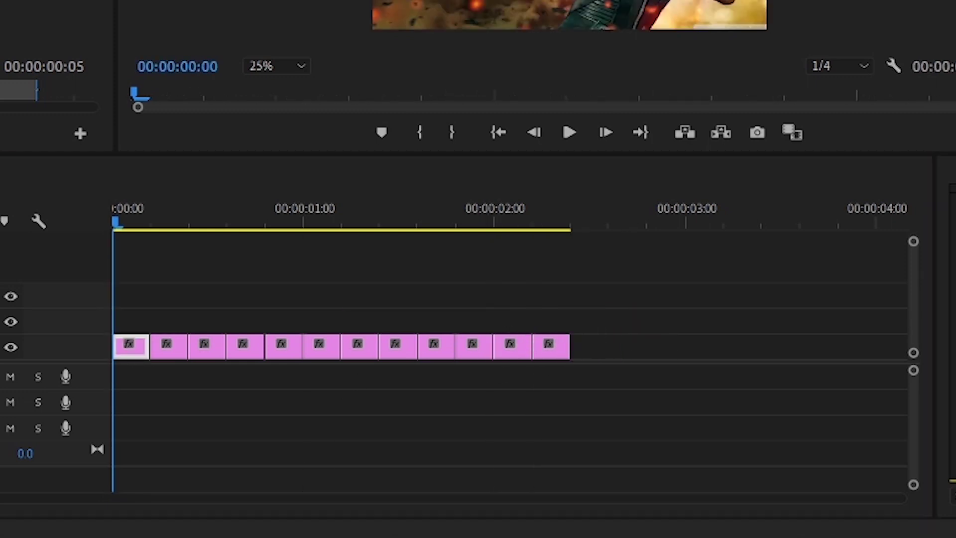
pyautogui.moveTo(955, 348); pyautogui.dragTo(591, 357)
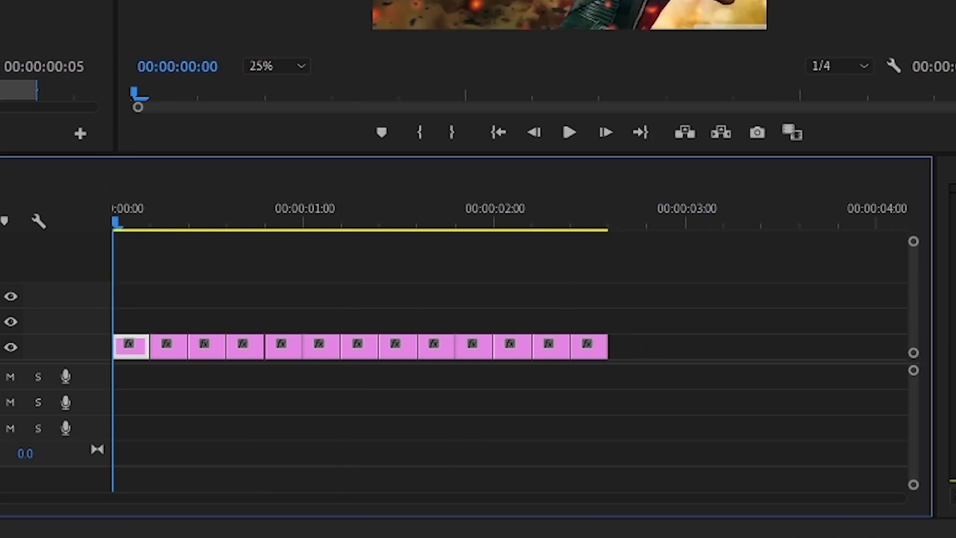
pyautogui.moveTo(955, 348); pyautogui.dragTo(626, 348)
pyautogui.moveTo(955, 349); pyautogui.dragTo(653, 354)
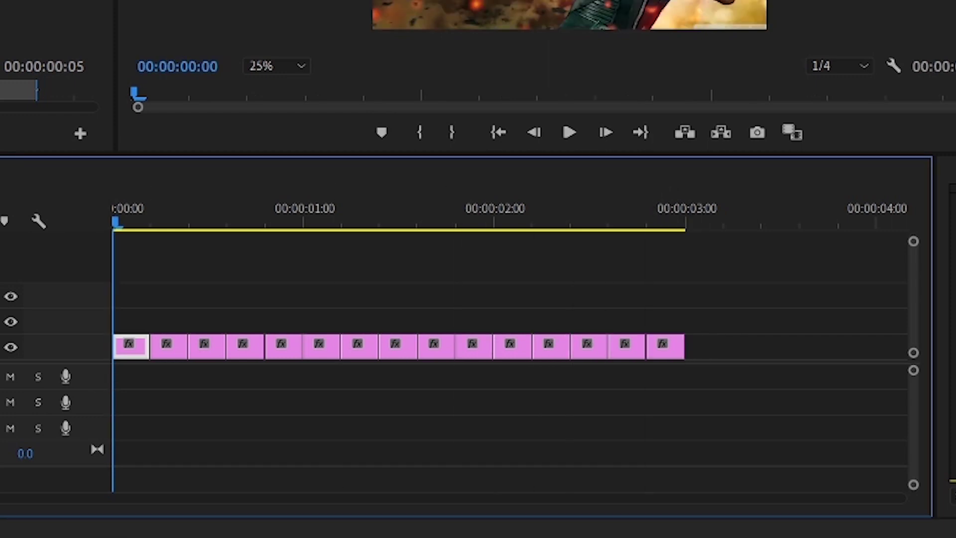
pyautogui.moveTo(955, 348); pyautogui.dragTo(694, 349)
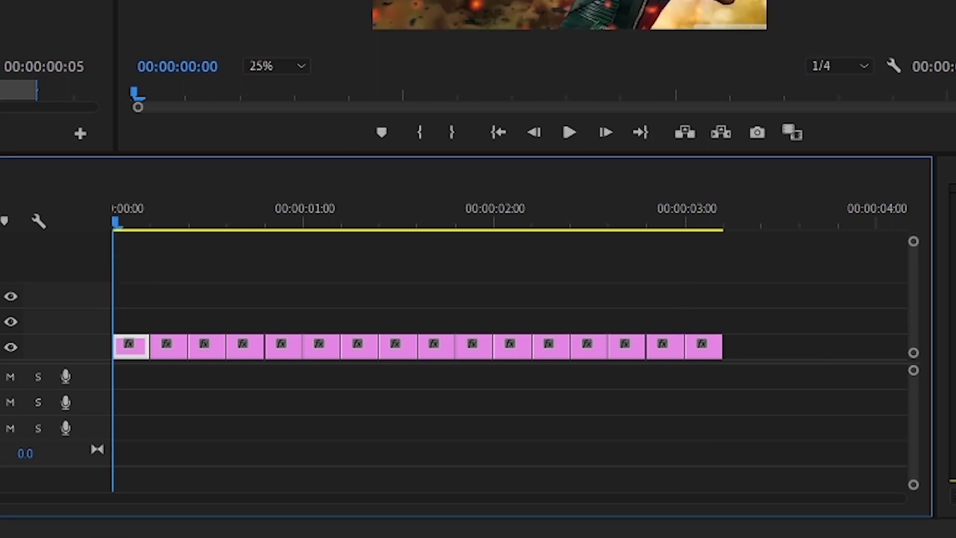
pyautogui.moveTo(955, 343); pyautogui.dragTo(725, 348)
pyautogui.click(824, 150)
# - Search 'fast b', apply Fast Blur to the Hawkeye clip, and step to its last frame
pyautogui.write('fast blur')
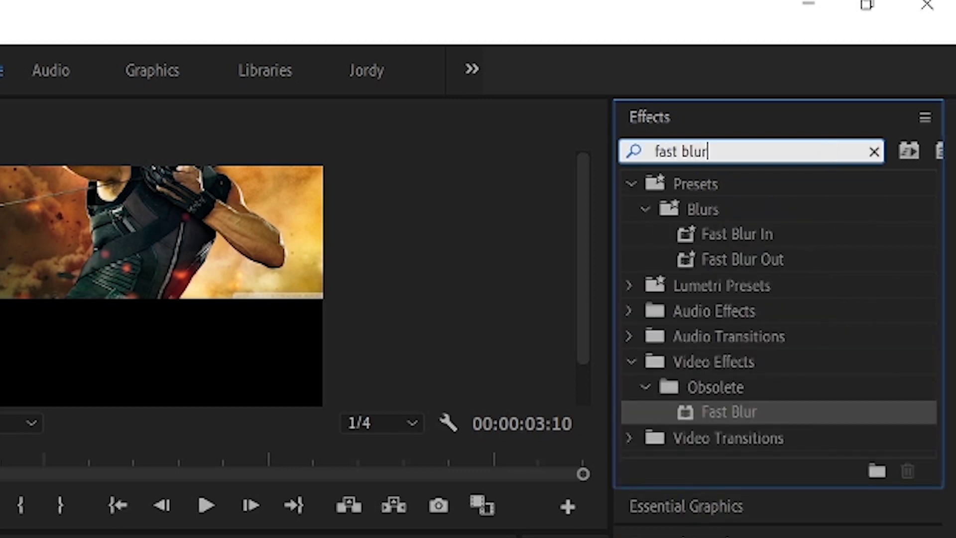
pyautogui.moveTo(737, 412); pyautogui.dragTo(236, 456)
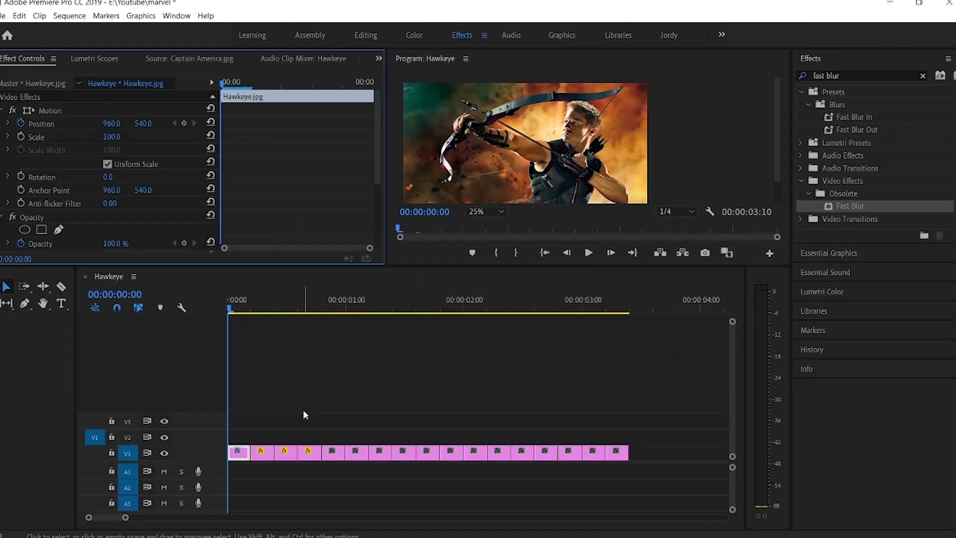
pyautogui.press('Right')
pyautogui.press('Right')
pyautogui.press('Right')
pyautogui.press('Left')
pyautogui.press('Right')
pyautogui.press('Left')
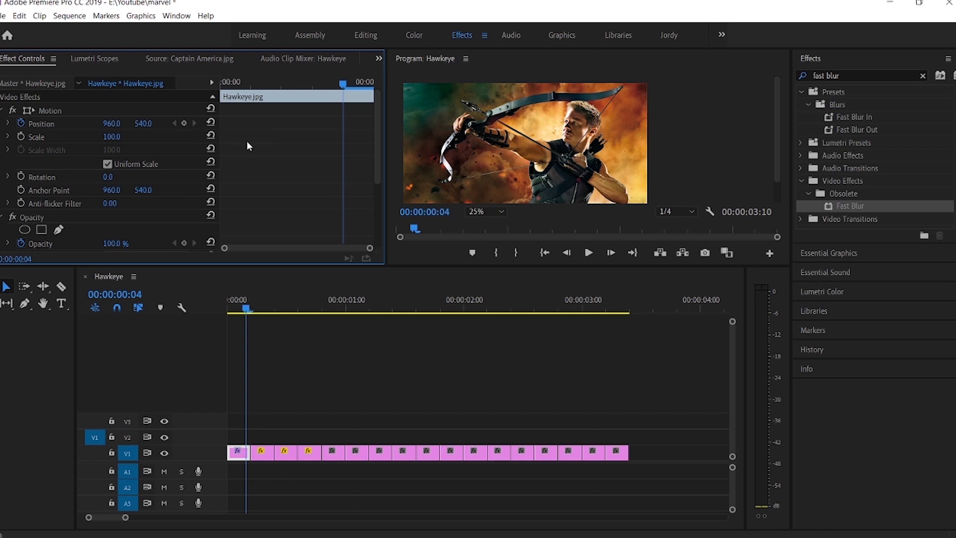
# - Keyframe Position so Hawkeye slides in from Y -600 at frame 0 to centre at frame 4
pyautogui.click(184, 123)
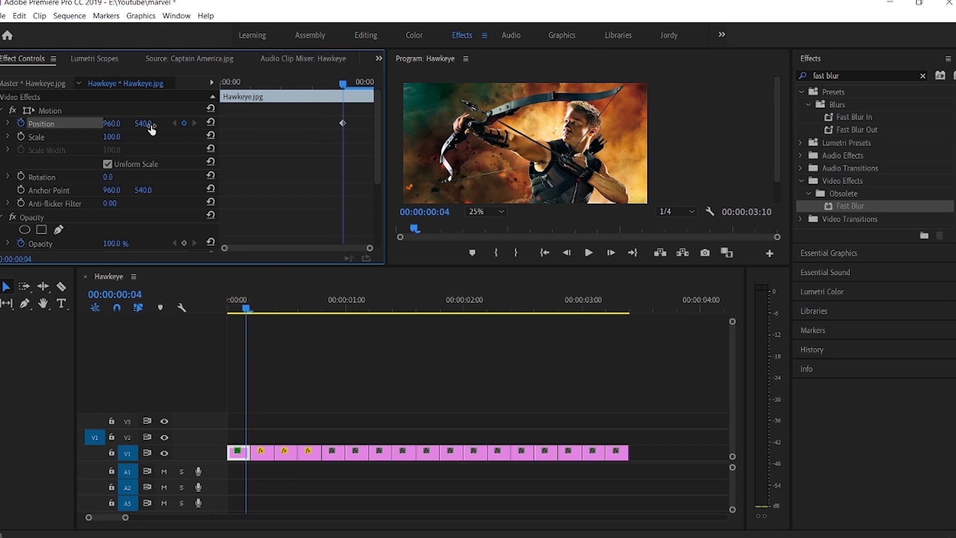
pyautogui.moveTo(342, 124); pyautogui.dragTo(221, 123)
pyautogui.click(223, 82)
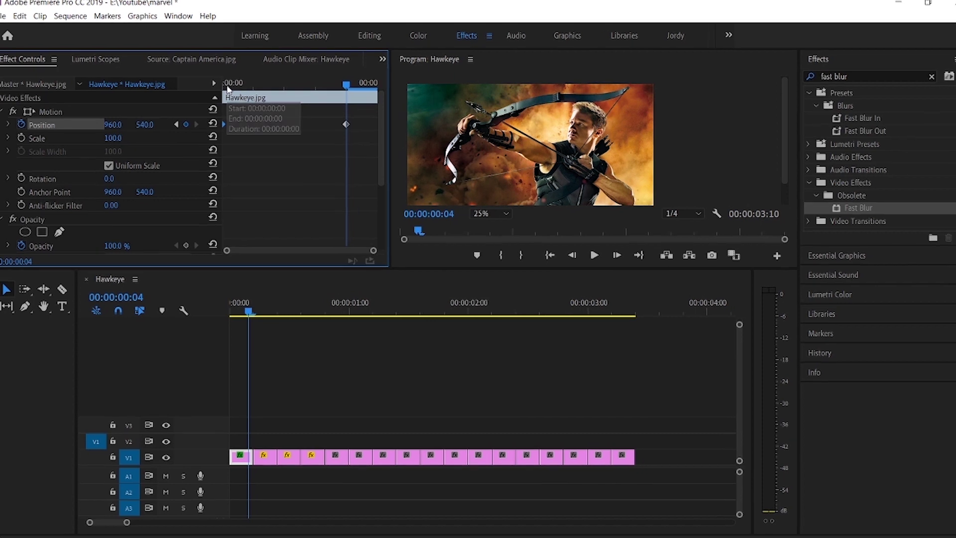
pyautogui.moveTo(169, 143); pyautogui.dragTo(75, 143)
pyautogui.moveTo(201, 168); pyautogui.dragTo(189, 168)
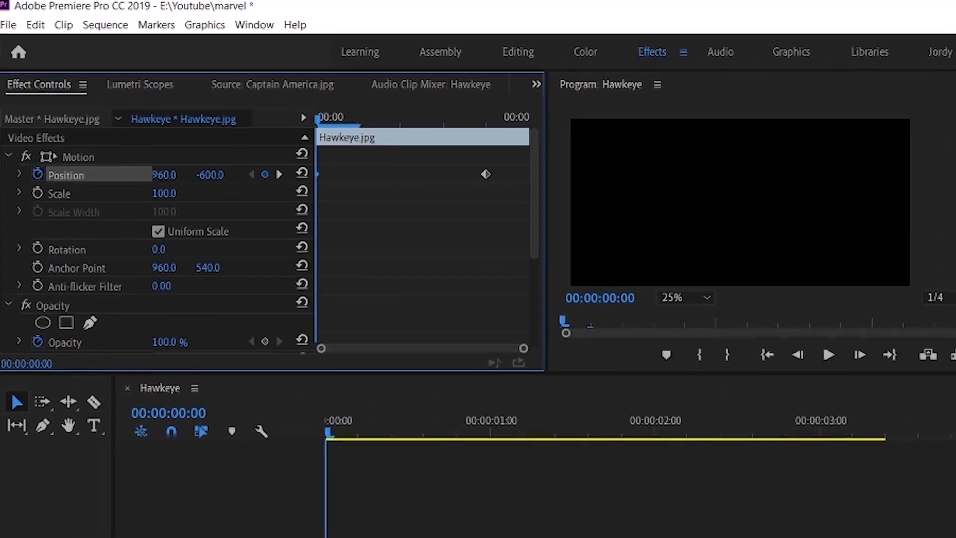
# - Keyframe Fast Blur Blurriness from 500 at the first frame to 0 at frame 4
pyautogui.scroll(-5, 407, 211)
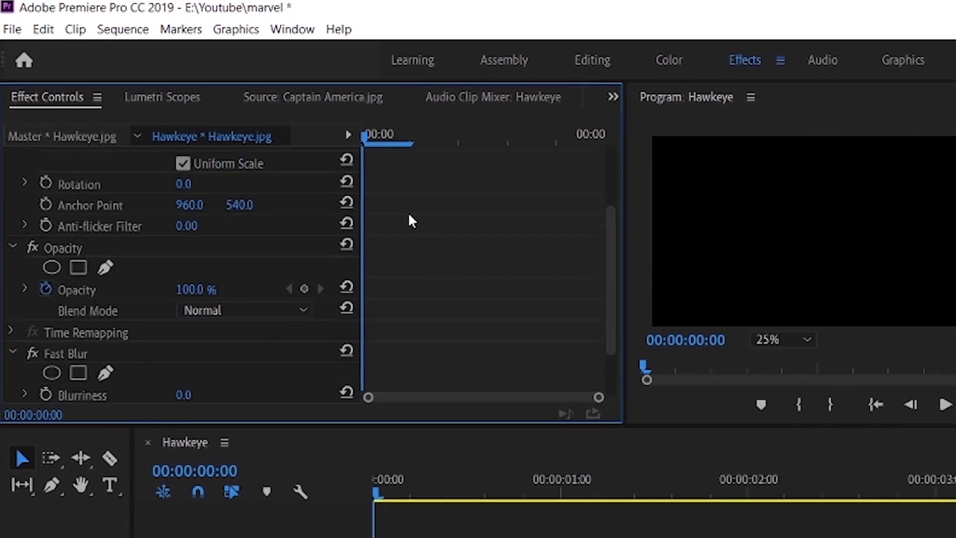
pyautogui.click(47, 331)
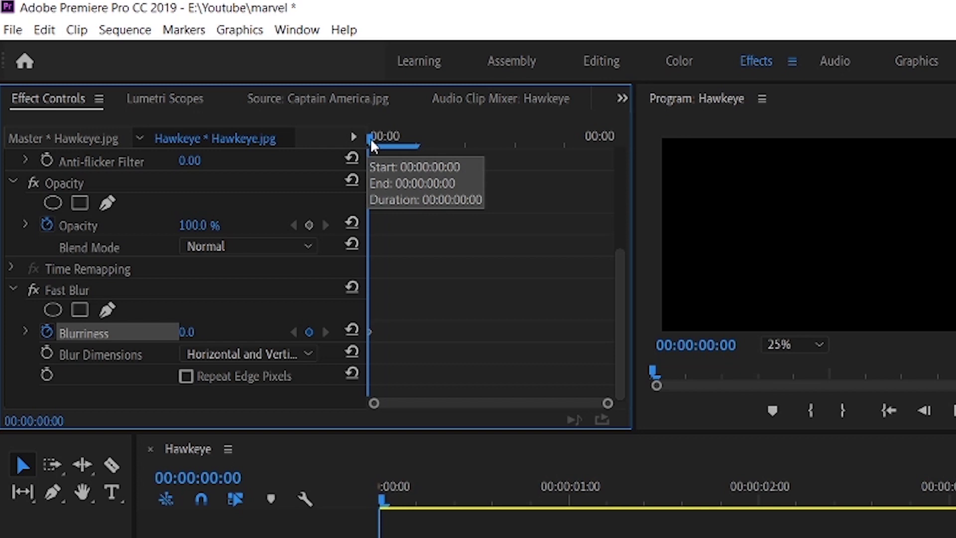
pyautogui.moveTo(391, 139); pyautogui.dragTo(558, 156)
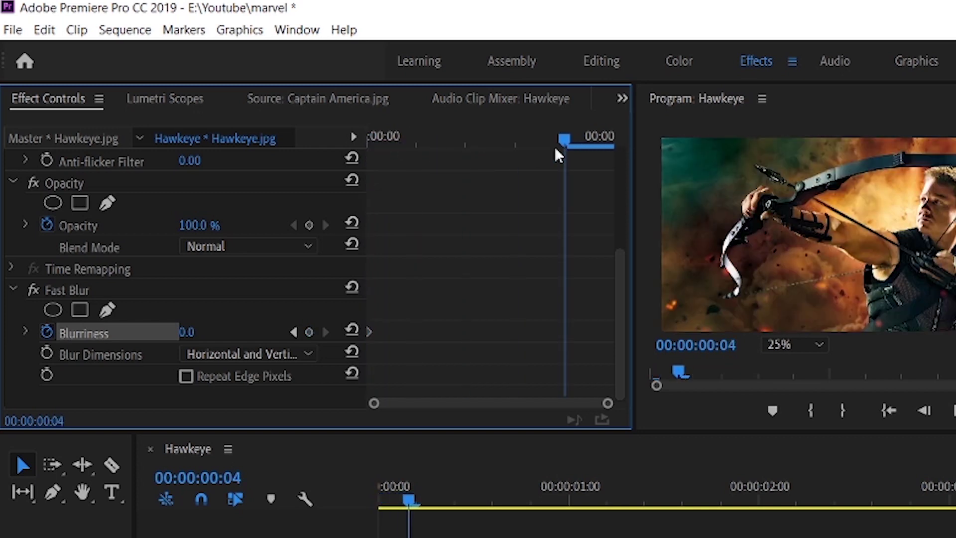
pyautogui.click(309, 331)
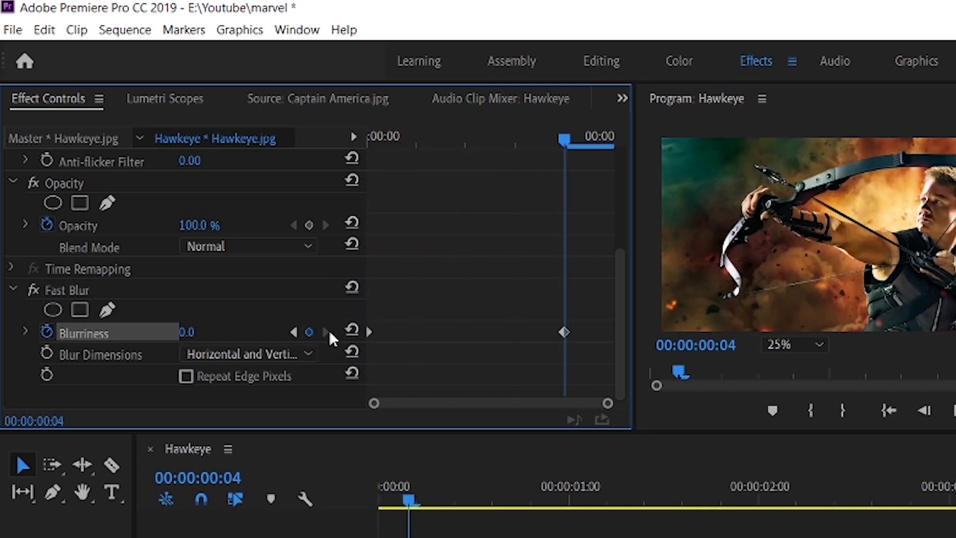
pyautogui.moveTo(563, 154); pyautogui.dragTo(367, 141)
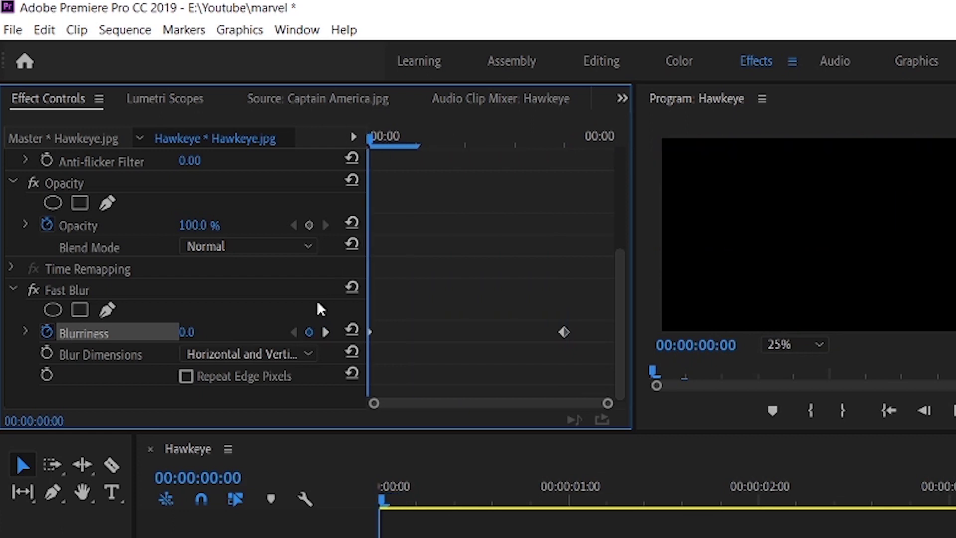
pyautogui.click(191, 333)
pyautogui.write('500')
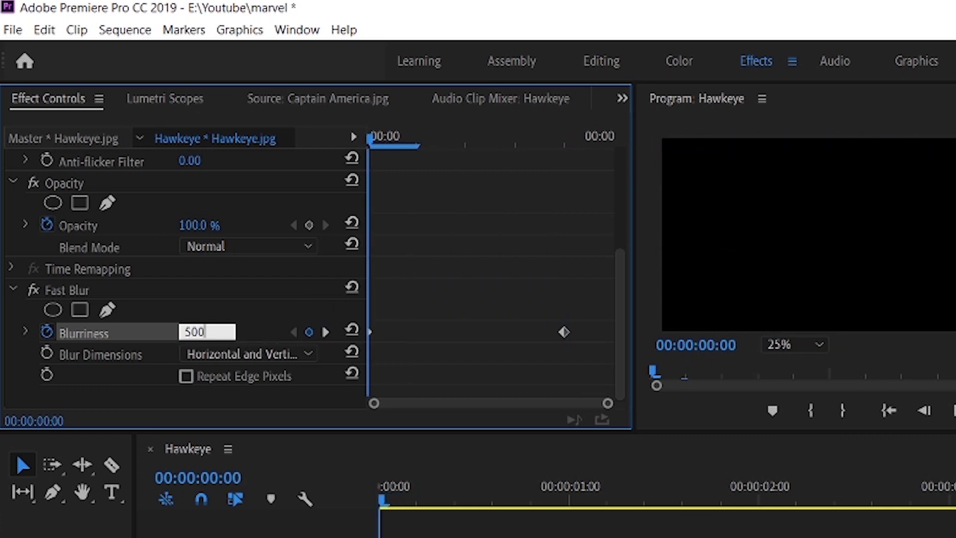
pyautogui.press('Return')
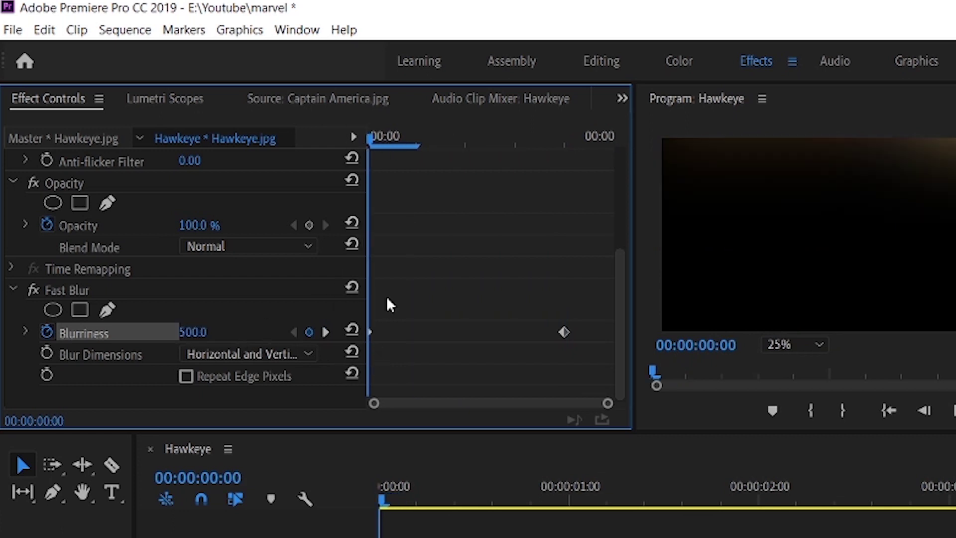
pyautogui.moveTo(378, 138); pyautogui.dragTo(552, 156)
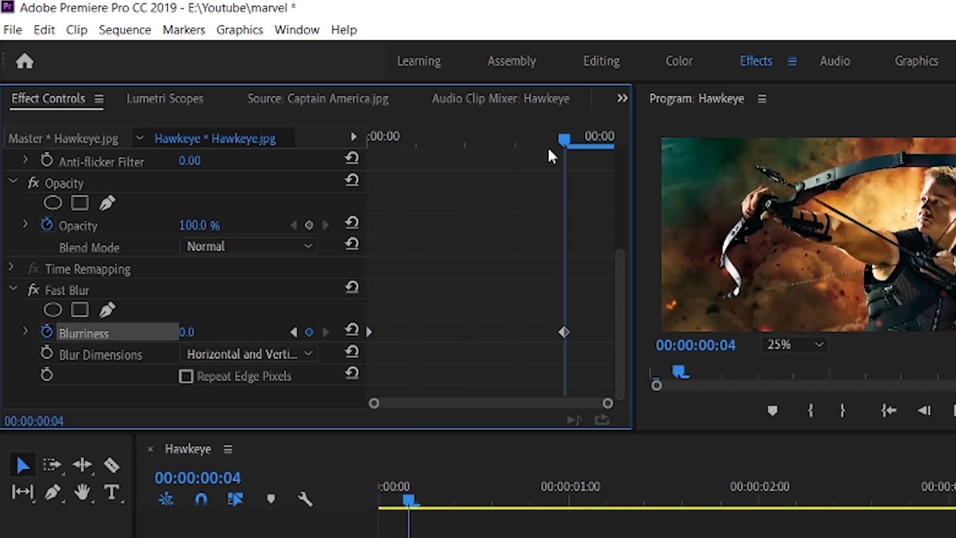
# - Set Blur Dimensions to Vertical and preview the blurred first frame
pyautogui.click(301, 355)
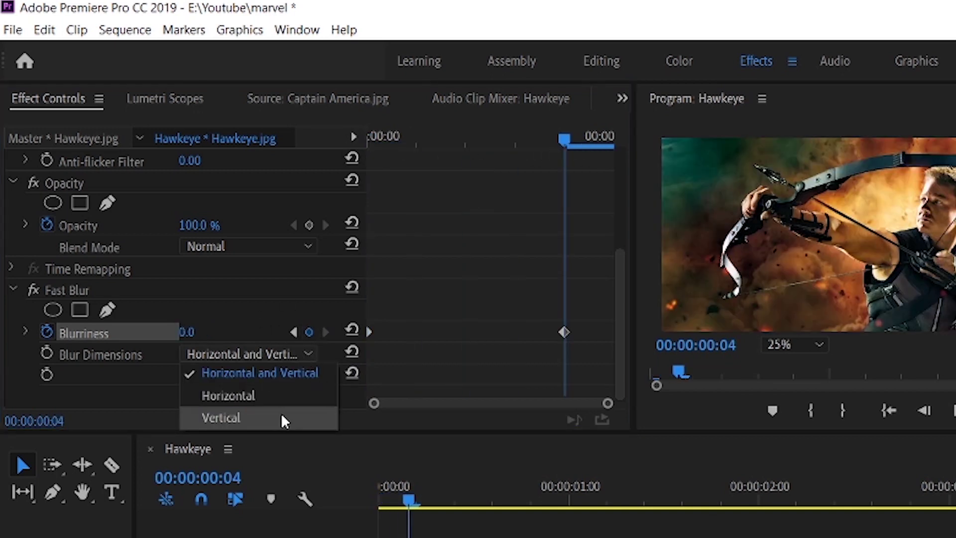
pyautogui.click(281, 418)
pyautogui.moveTo(556, 155)
pyautogui.mouseDown()
pyautogui.moveTo(513, 142)
pyautogui.moveTo(347, 157)
pyautogui.moveTo(580, 175)
pyautogui.moveTo(363, 160)
pyautogui.moveTo(564, 168)
pyautogui.mouseUp()
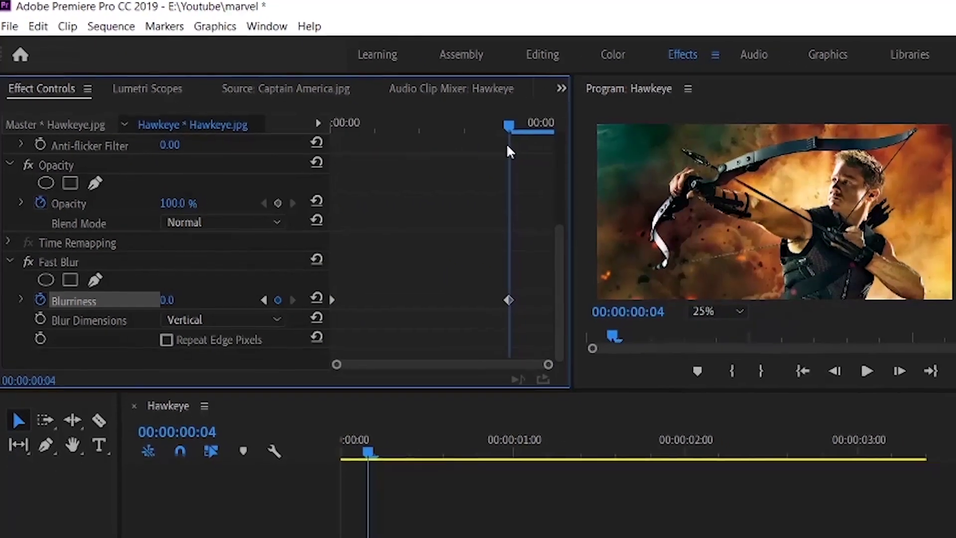
pyautogui.click(346, 508)
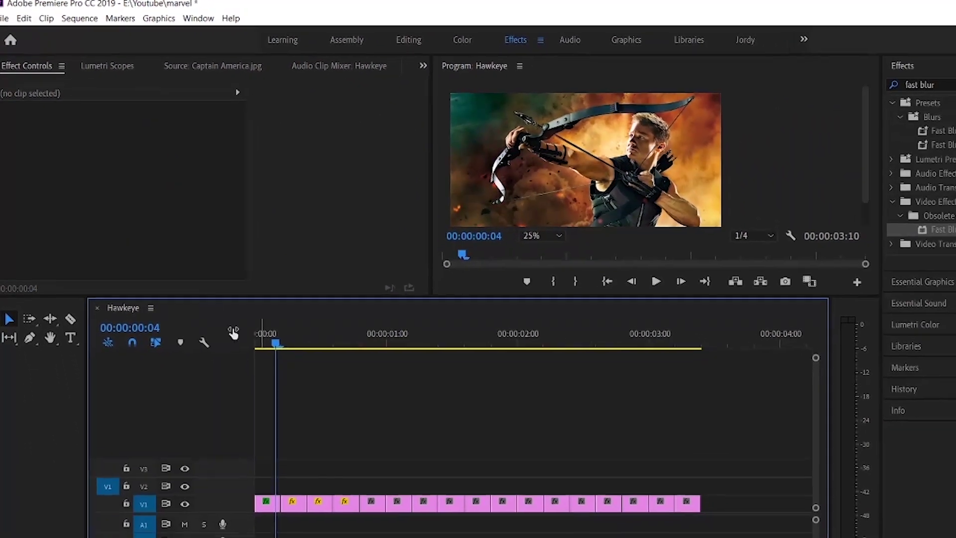
# - Select the Hawkeye clip's Motion and Fast Blur effects for copying
pyautogui.click(241, 453)
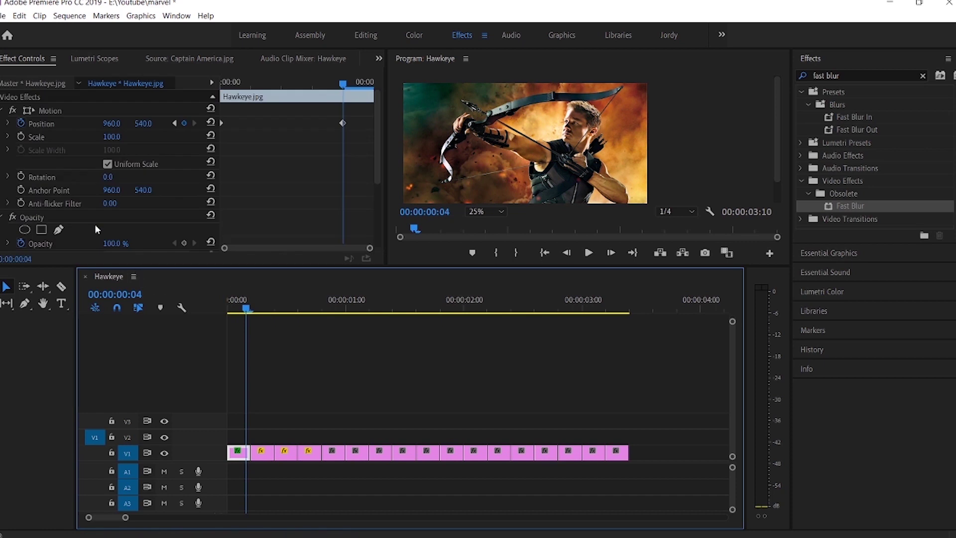
pyautogui.scroll(-4, 168, 211)
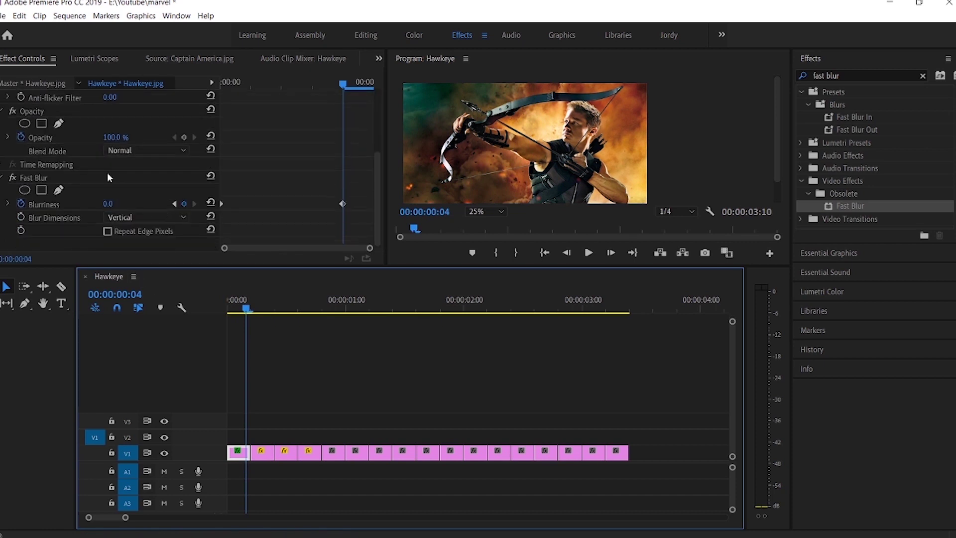
pyautogui.click(105, 177)
pyautogui.scroll(4, 249, 165)
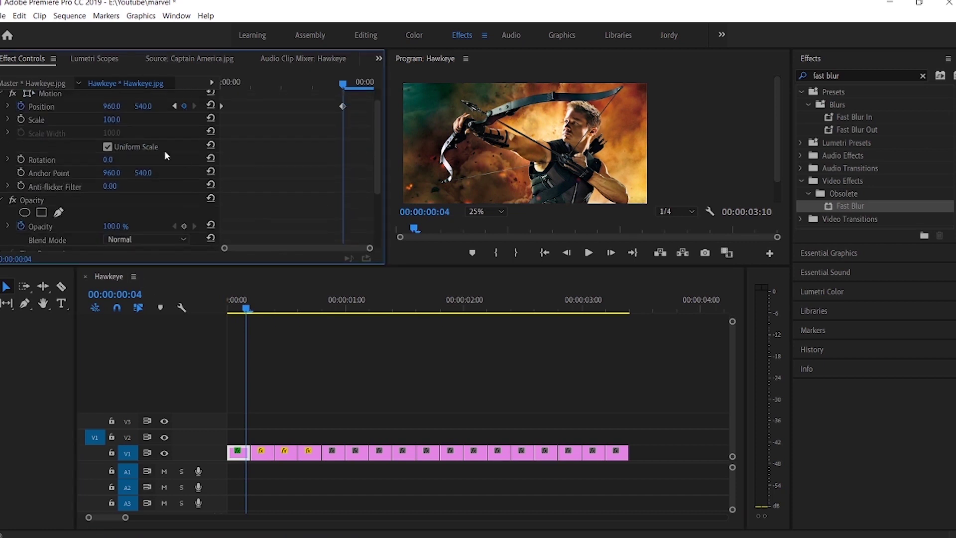
pyautogui.scroll(1, 224, 154)
pyautogui.click(91, 110)
pyautogui.scroll(-2, 283, 136)
pyautogui.scroll(2, 282, 136)
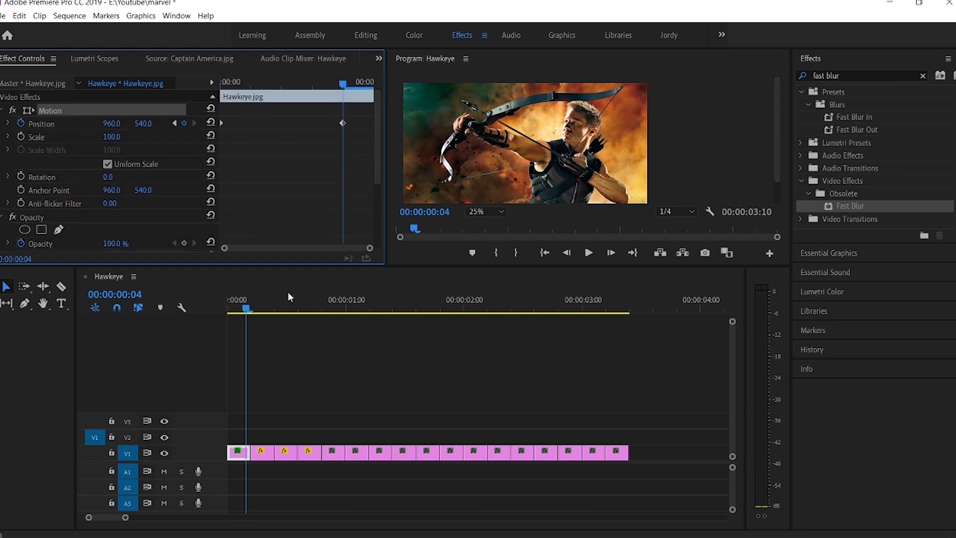
# - Paste the Hawkeye animation onto Antman, Black widow, Falcon and neighbouring clips on V1
pyautogui.click(266, 454)
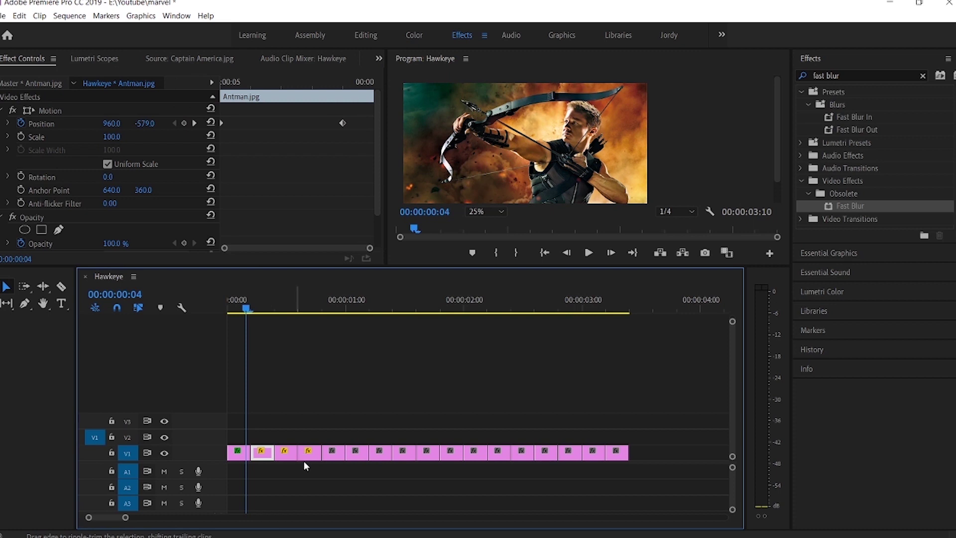
pyautogui.click(288, 454)
pyautogui.click(309, 454)
pyautogui.click(338, 454)
pyautogui.click(356, 454)
pyautogui.click(383, 454)
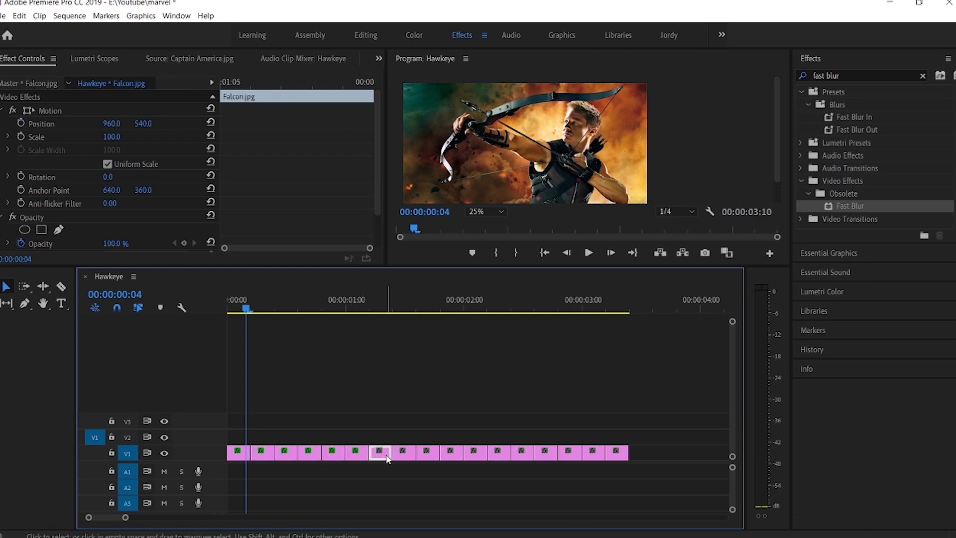
pyautogui.click(405, 454)
pyautogui.click(431, 454)
pyautogui.click(459, 454)
# - Paste it onto Loki, Thor, Wanda and the remaining clips, then check Antman's slide-in
pyautogui.click(454, 454)
pyautogui.click(481, 455)
pyautogui.click(501, 455)
pyautogui.click(523, 455)
pyautogui.click(548, 455)
pyautogui.click(560, 455)
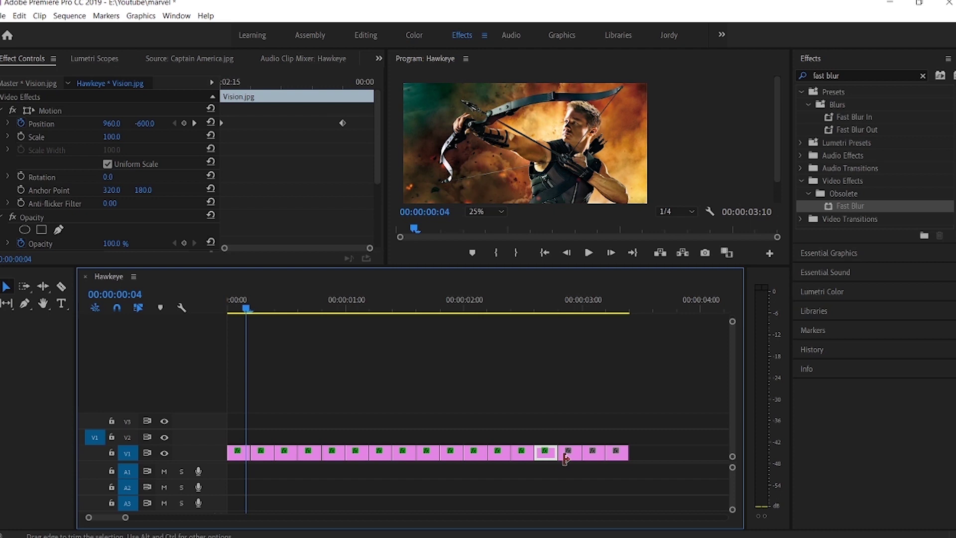
pyautogui.click(594, 455)
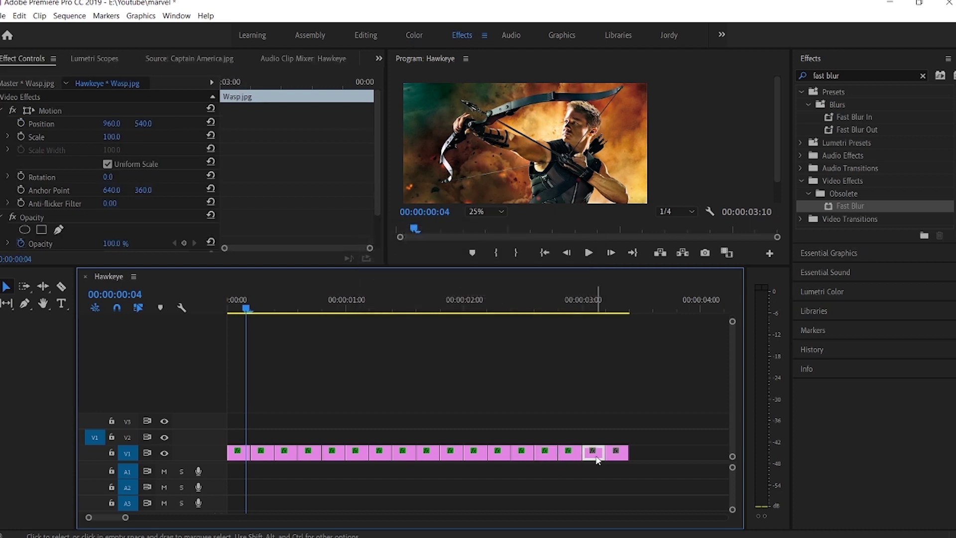
pyautogui.click(616, 456)
pyautogui.click(252, 304)
pyautogui.press('Right')
pyautogui.press('Right')
pyautogui.press('Right')
pyautogui.press('Right')
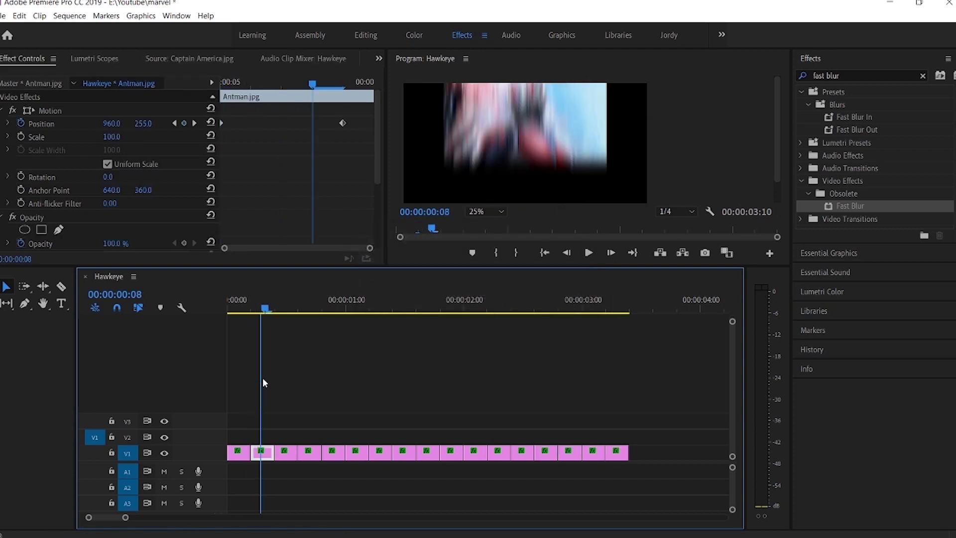
# - Scale Antman to 155, Black panther to 46 and Captain America to 58
pyautogui.scroll(-3, 264, 203)
pyautogui.scroll(3, 273, 174)
pyautogui.moveTo(116, 137); pyautogui.dragTo(142, 137)
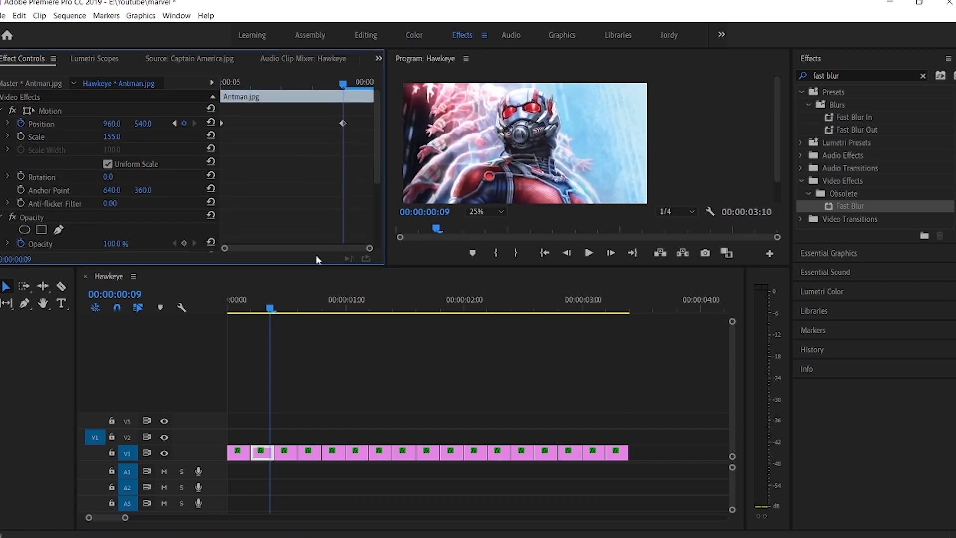
pyautogui.moveTo(269, 309); pyautogui.dragTo(293, 309)
pyautogui.click(285, 457)
pyautogui.moveTo(111, 137); pyautogui.dragTo(88, 136)
pyautogui.moveTo(293, 309); pyautogui.dragTo(364, 308)
pyautogui.moveTo(118, 141); pyautogui.dragTo(97, 141)
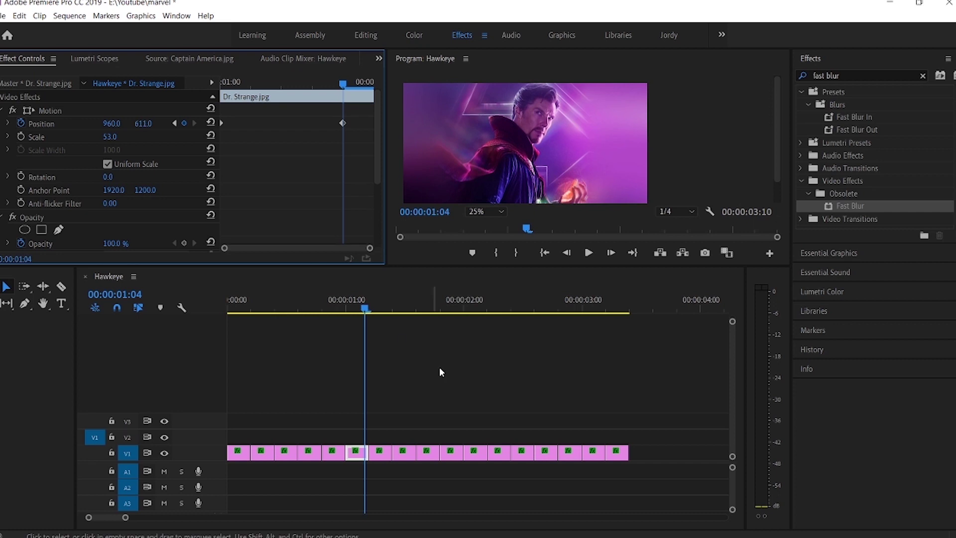
# - Enlarge Falcon to fill, Hulk to 79, Loki to 271, and Spiderman slightly
pyautogui.moveTo(365, 309); pyautogui.dragTo(390, 313)
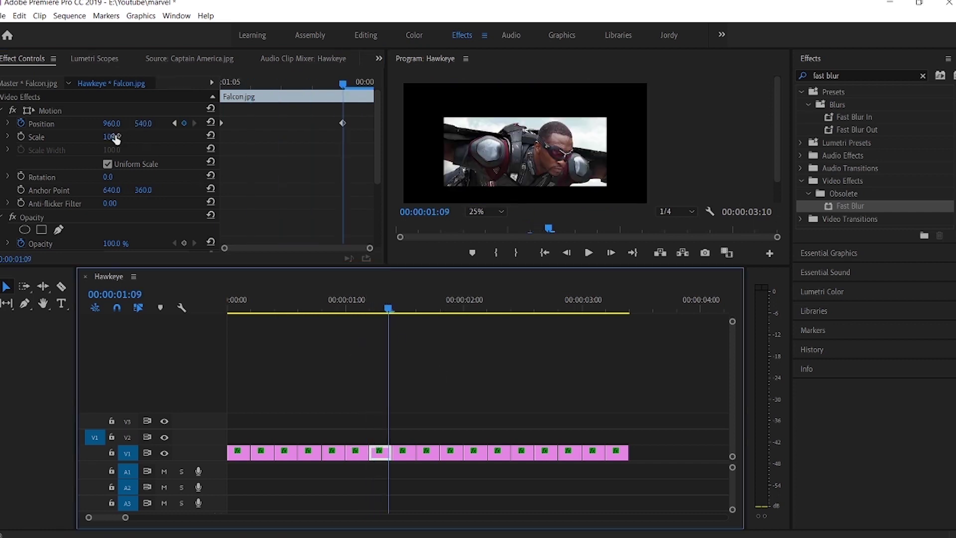
pyautogui.moveTo(116, 138); pyautogui.dragTo(141, 139)
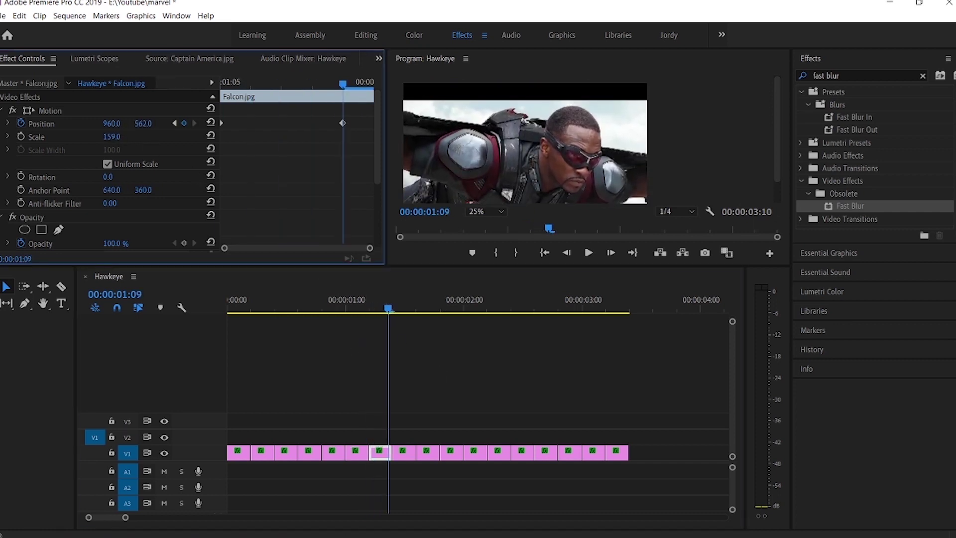
pyautogui.moveTo(389, 309); pyautogui.dragTo(412, 308)
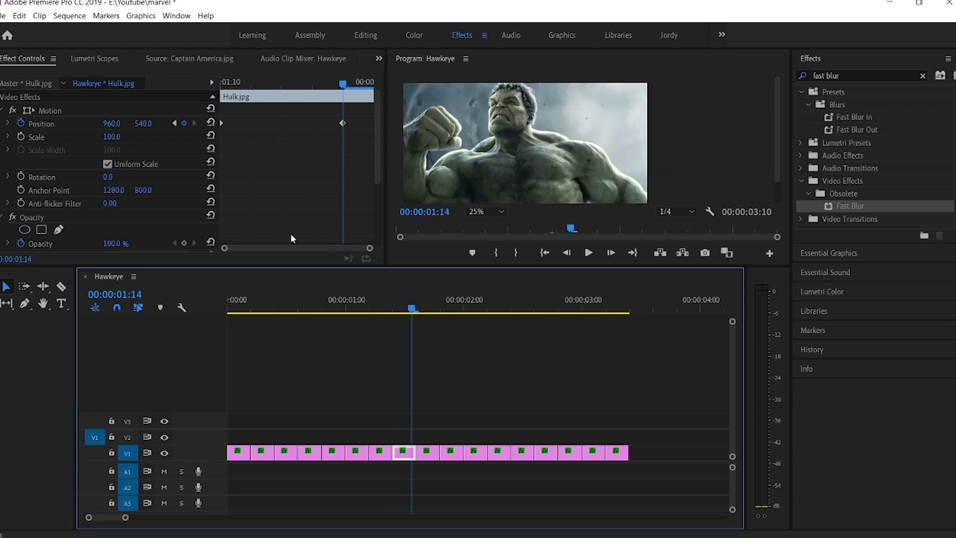
pyautogui.moveTo(112, 137); pyautogui.dragTo(102, 137)
pyautogui.moveTo(412, 309); pyautogui.dragTo(460, 310)
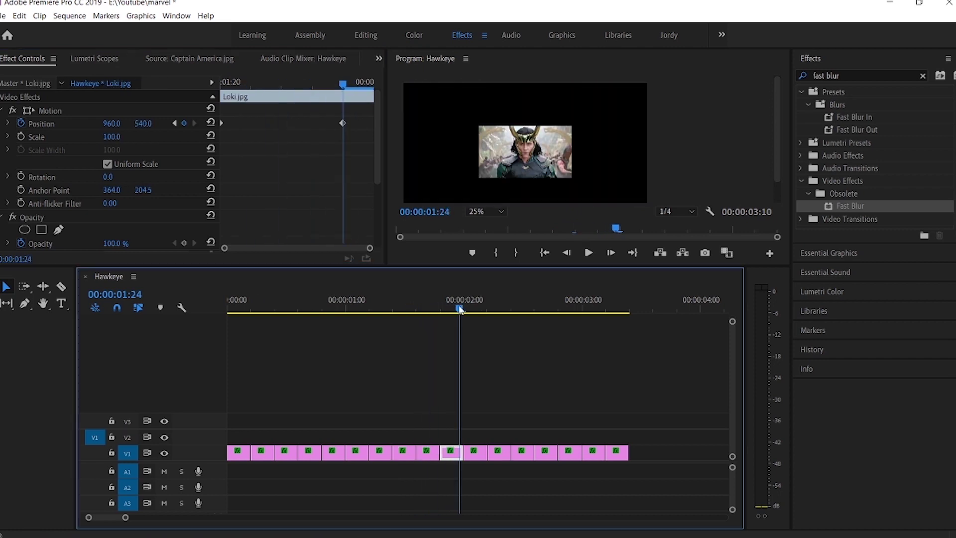
pyautogui.moveTo(112, 137); pyautogui.dragTo(126, 137)
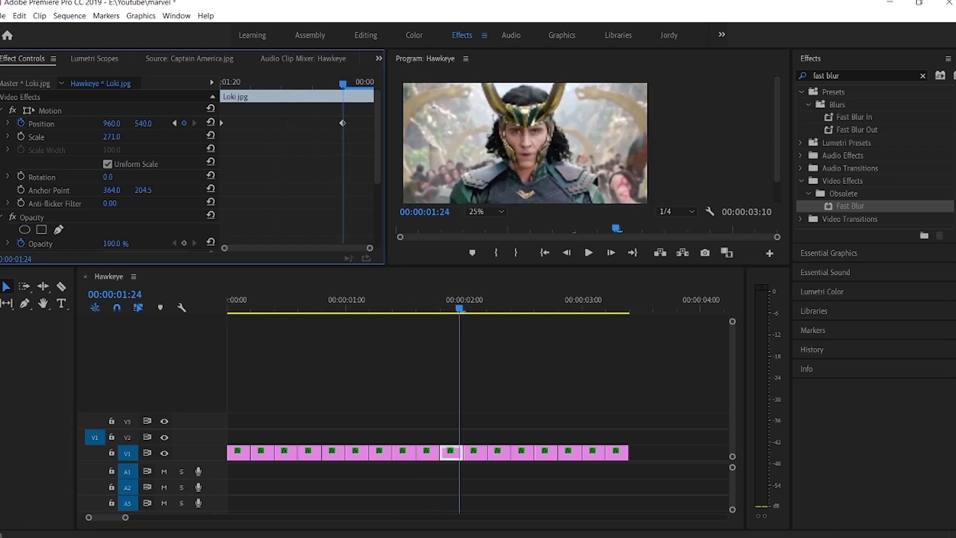
pyautogui.moveTo(463, 308); pyautogui.dragTo(484, 310)
pyautogui.click(225, 217)
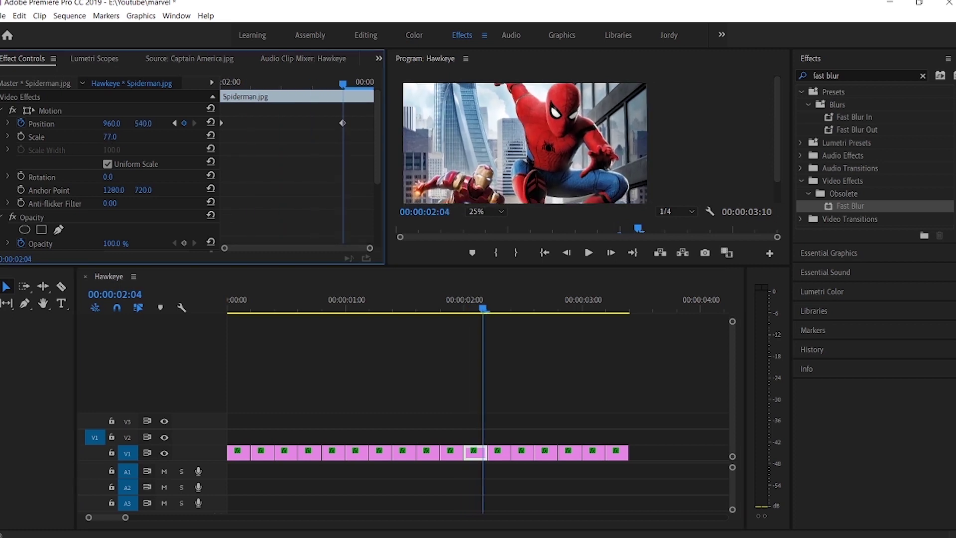
pyautogui.moveTo(109, 136); pyautogui.dragTo(141, 128)
# - Scale Star lord to 60 and shift it lower, Wasp to 156, Winter soldier to fill
pyautogui.moveTo(483, 308); pyautogui.dragTo(506, 308)
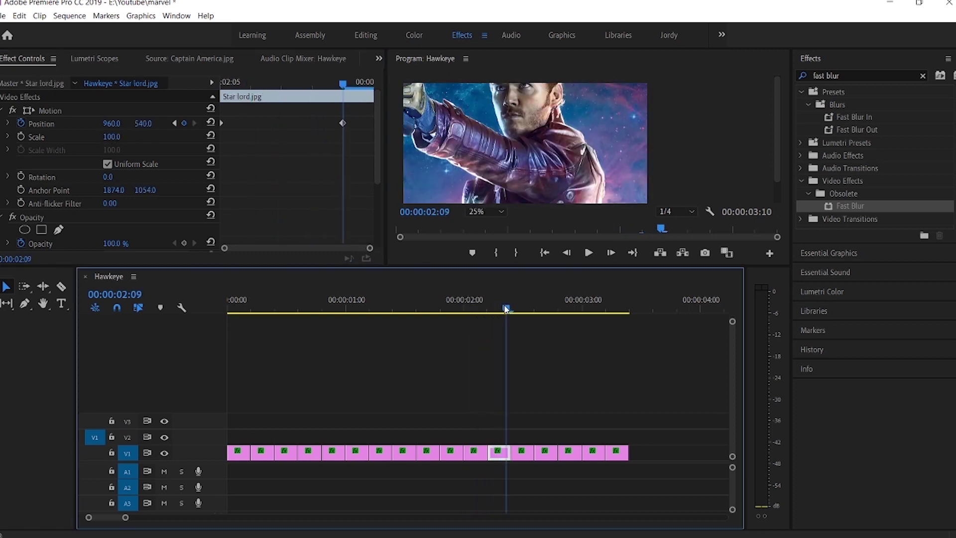
pyautogui.moveTo(111, 136); pyautogui.dragTo(89, 137)
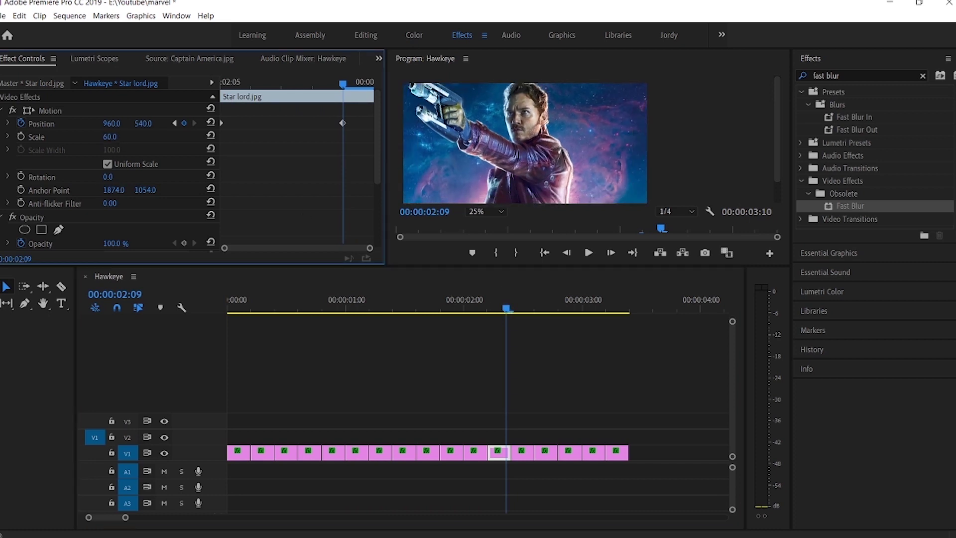
pyautogui.moveTo(141, 123); pyautogui.dragTo(188, 123)
pyautogui.moveTo(506, 309); pyautogui.dragTo(526, 309)
pyautogui.moveTo(531, 310); pyautogui.dragTo(554, 309)
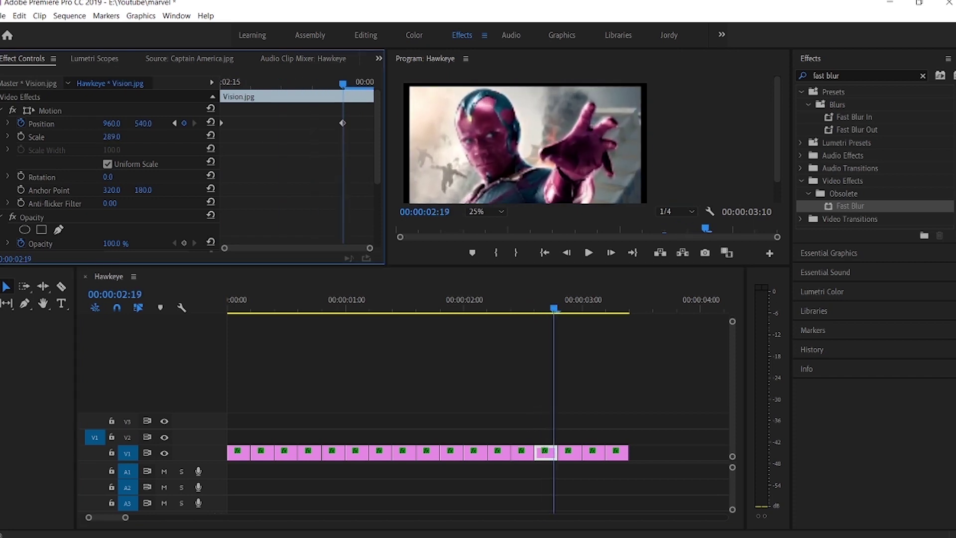
pyautogui.click(573, 308)
pyautogui.moveTo(575, 312); pyautogui.dragTo(601, 311)
pyautogui.moveTo(111, 137); pyautogui.dragTo(136, 137)
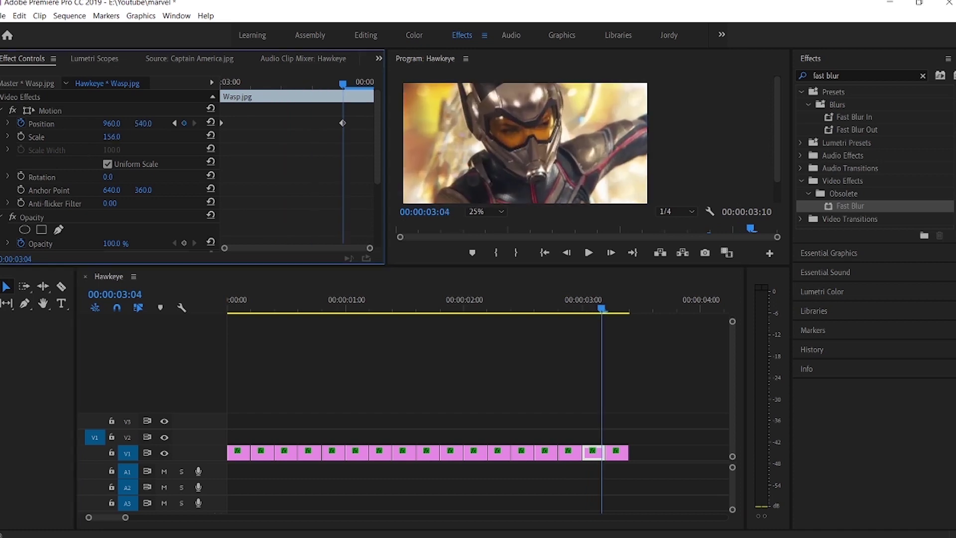
pyautogui.moveTo(603, 310); pyautogui.dragTo(627, 310)
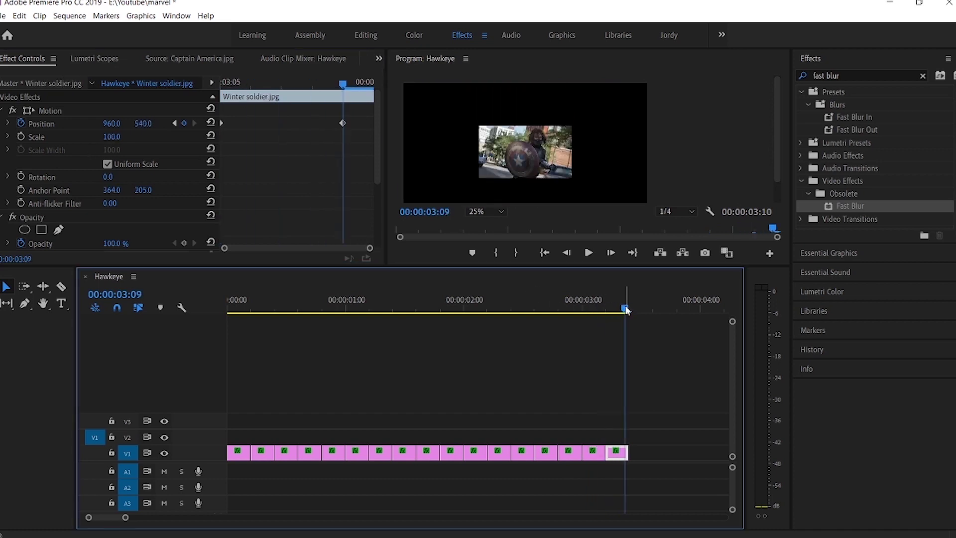
pyautogui.moveTo(111, 138); pyautogui.dragTo(194, 138)
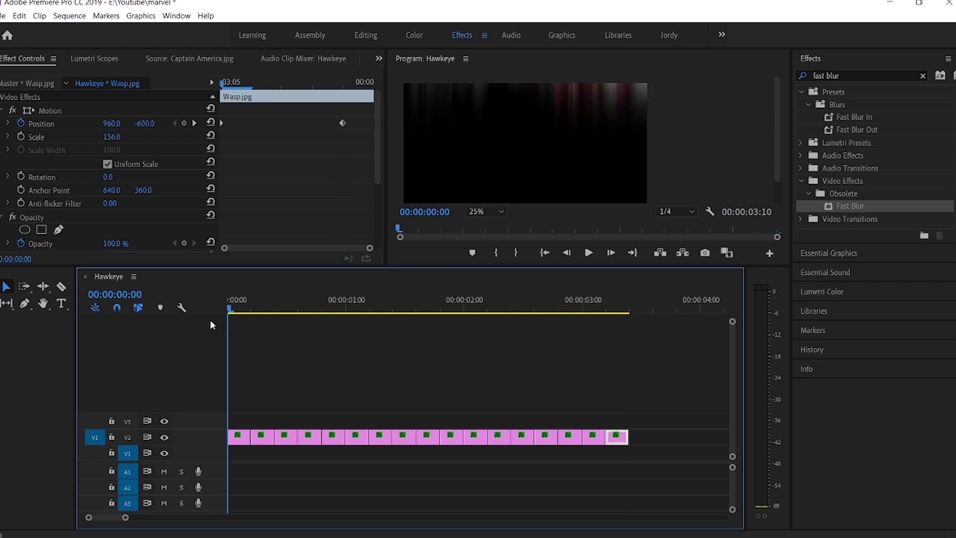
# - Raise Captain America, Black panther, Thor, Hulk and Black widow onto ascending tracks, lengthening lower clips to overlap
pyautogui.moveTo(263, 436); pyautogui.dragTo(287, 405)
pyautogui.moveTo(311, 441); pyautogui.dragTo(309, 389)
pyautogui.moveTo(339, 438); pyautogui.dragTo(338, 373)
pyautogui.hotkey('ctrl', 's')
pyautogui.moveTo(362, 442); pyautogui.dragTo(357, 359)
pyautogui.moveTo(383, 444); pyautogui.dragTo(404, 326)
pyautogui.moveTo(250, 437); pyautogui.dragTo(422, 329)
# - Raise Antman, Wanda and Star lord up to V13 and lengthen Antman to overlap
pyautogui.moveTo(732, 322); pyautogui.dragTo(731, 291)
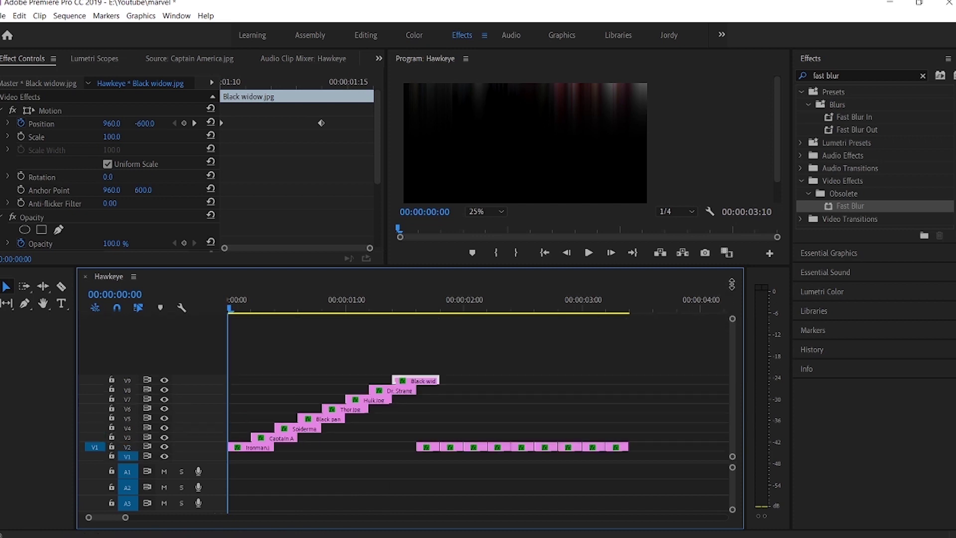
pyautogui.moveTo(433, 446); pyautogui.dragTo(463, 373)
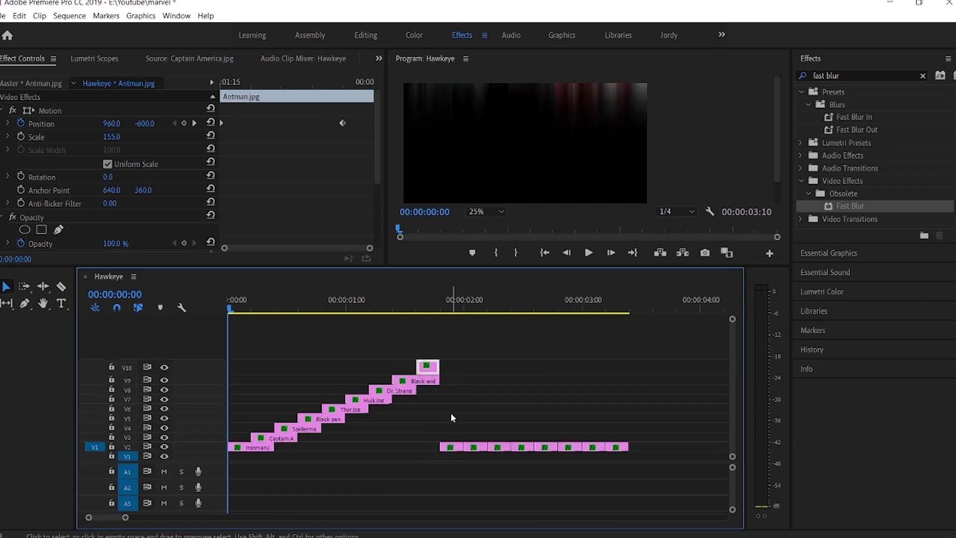
pyautogui.click(455, 446)
pyautogui.moveTo(456, 446); pyautogui.dragTo(475, 335)
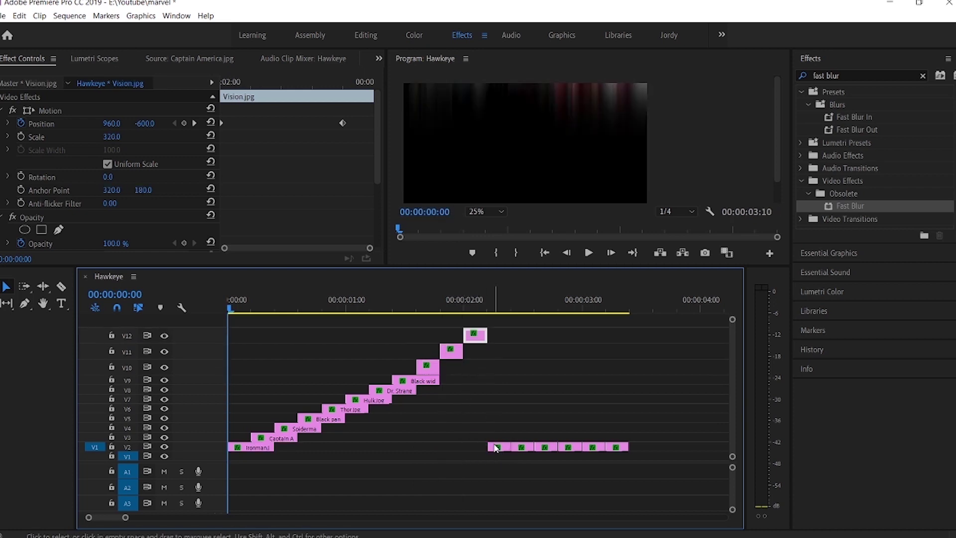
pyautogui.moveTo(505, 448); pyautogui.dragTo(505, 320)
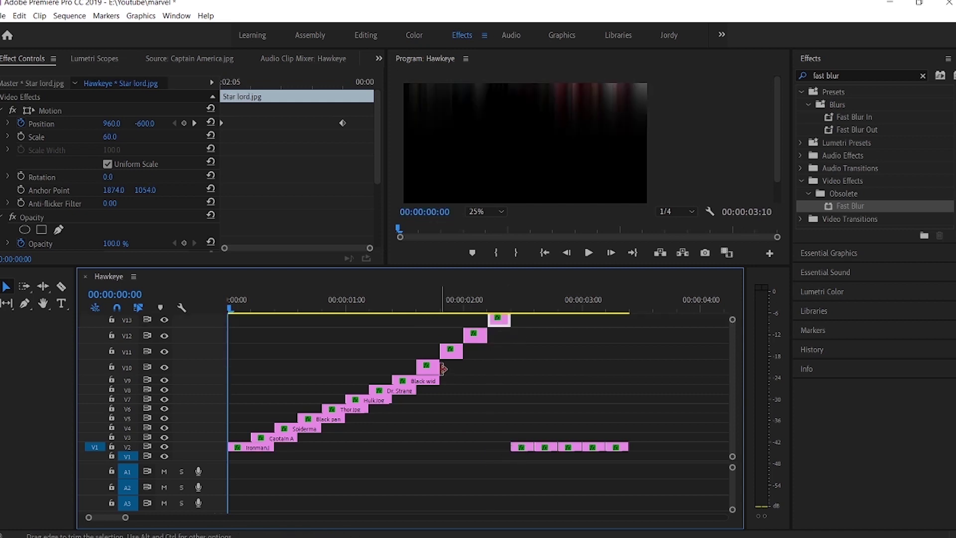
pyautogui.moveTo(448, 366); pyautogui.dragTo(510, 335)
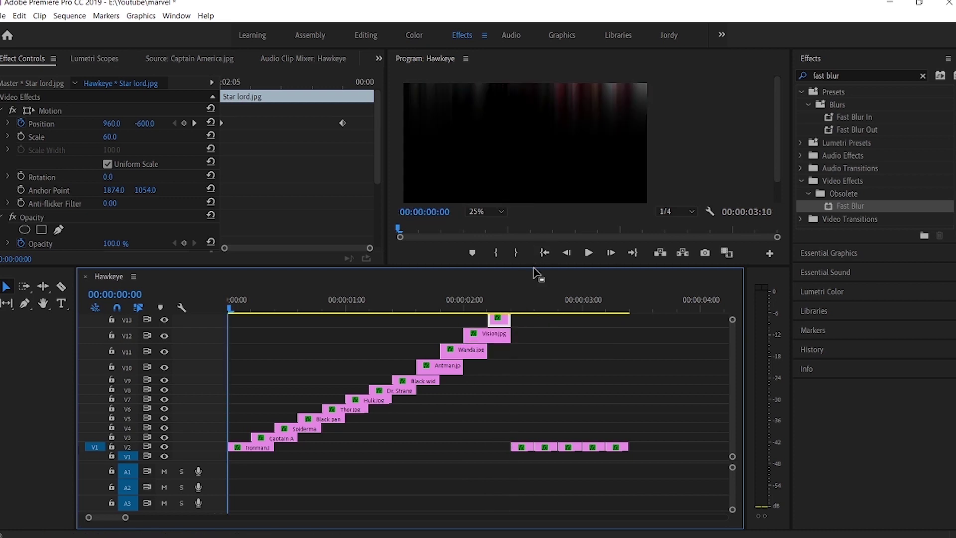
pyautogui.moveTo(530, 267); pyautogui.dragTo(528, 166)
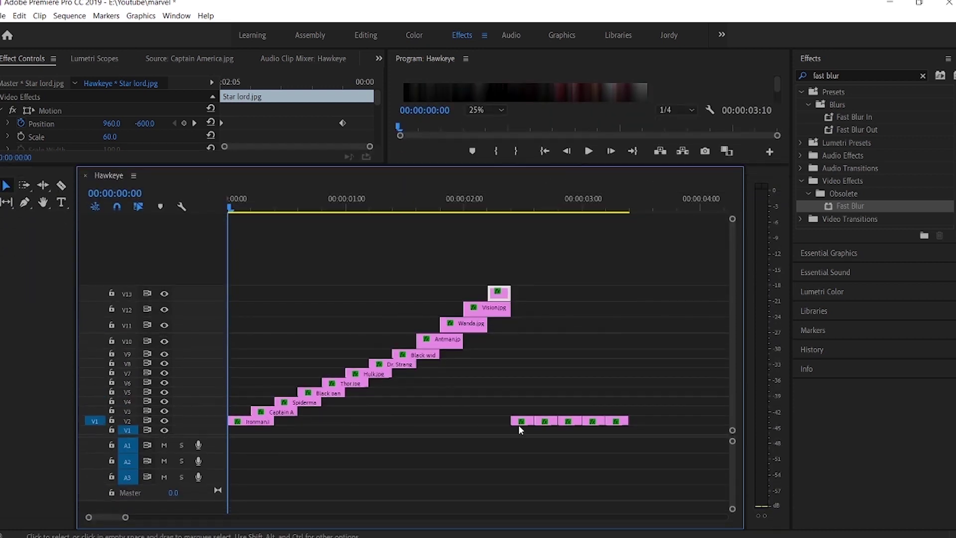
# - Move Loki, Winter Soldier, Falcon, Hawkeye and Wasp onto tracks V14–V18, lengthening overlaps
pyautogui.moveTo(528, 423); pyautogui.dragTo(529, 276)
pyautogui.moveTo(547, 422); pyautogui.dragTo(547, 261)
pyautogui.moveTo(577, 425); pyautogui.dragTo(581, 276)
pyautogui.moveTo(512, 293); pyautogui.dragTo(558, 299)
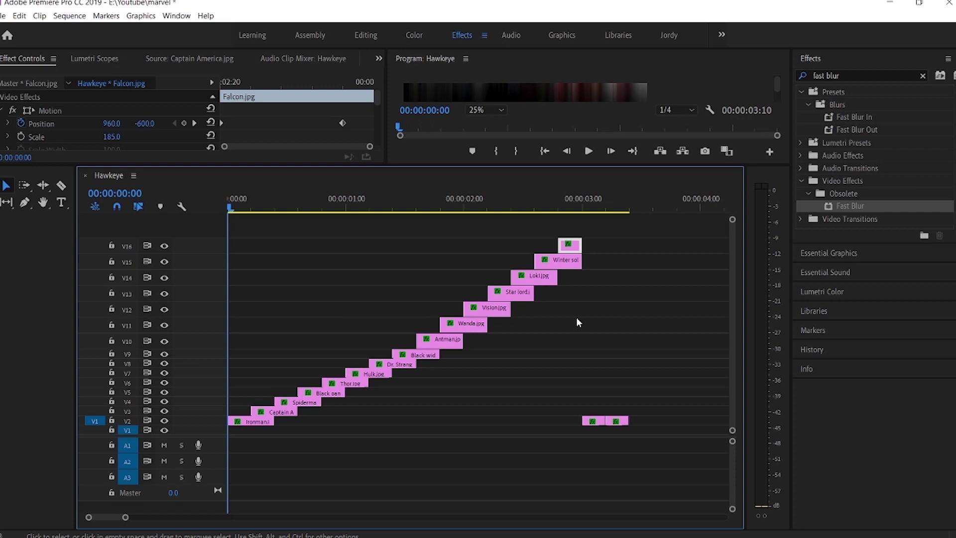
pyautogui.moveTo(601, 424); pyautogui.dragTo(597, 232)
pyautogui.moveTo(623, 423); pyautogui.dragTo(635, 215)
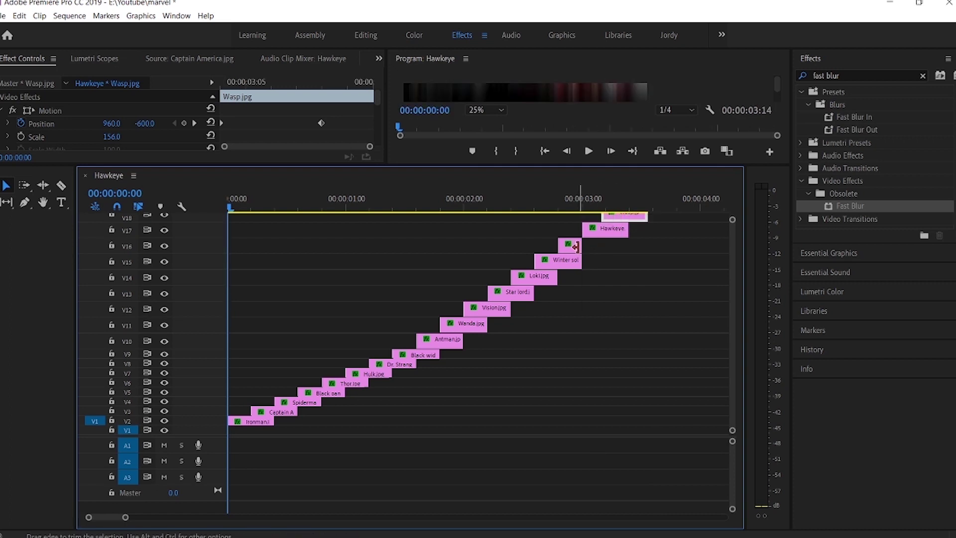
pyautogui.moveTo(578, 245); pyautogui.dragTo(616, 217)
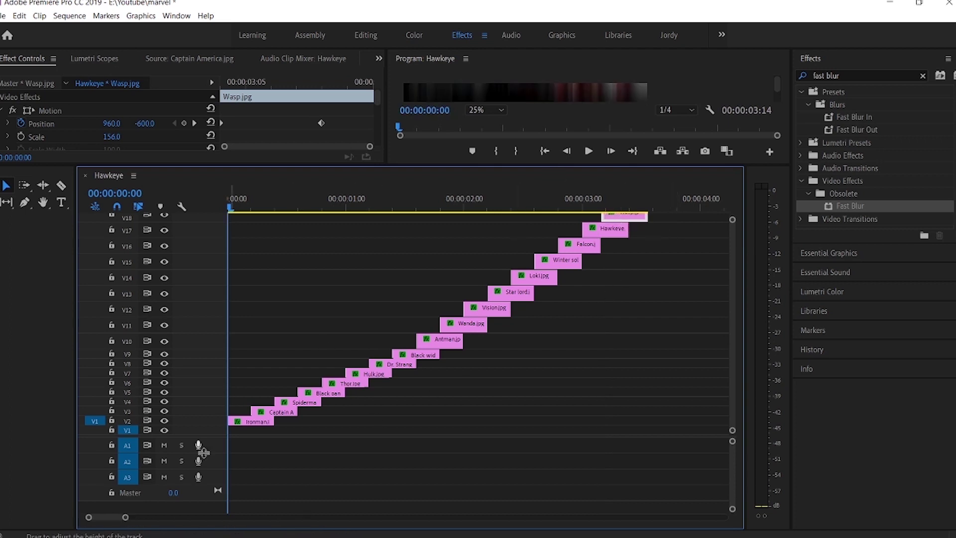
pyautogui.moveTo(124, 518); pyautogui.dragTo(131, 518)
pyautogui.moveTo(595, 215); pyautogui.dragTo(230, 425)
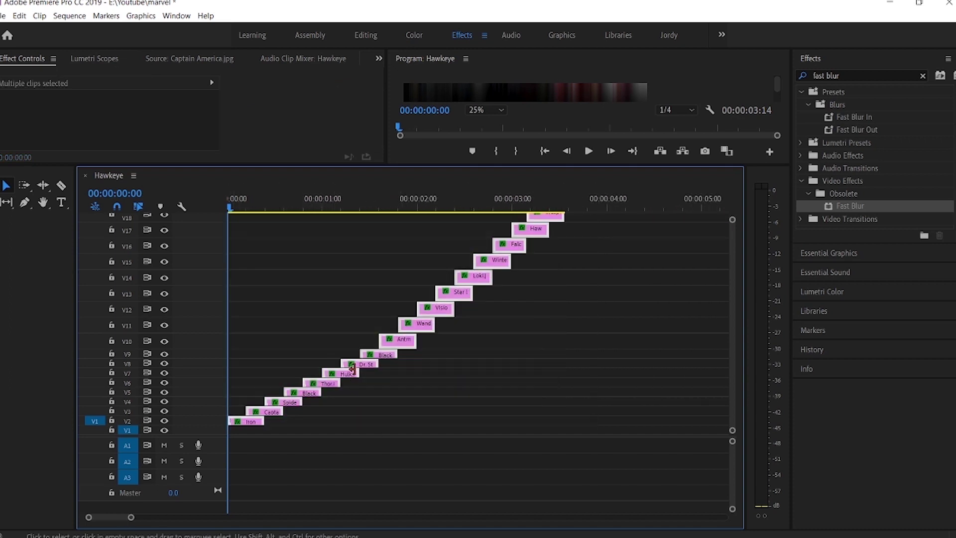
# - Nest the selected staircase clips as Nested Sequence 01
pyautogui.rightClick(401, 346)
pyautogui.click(451, 298)
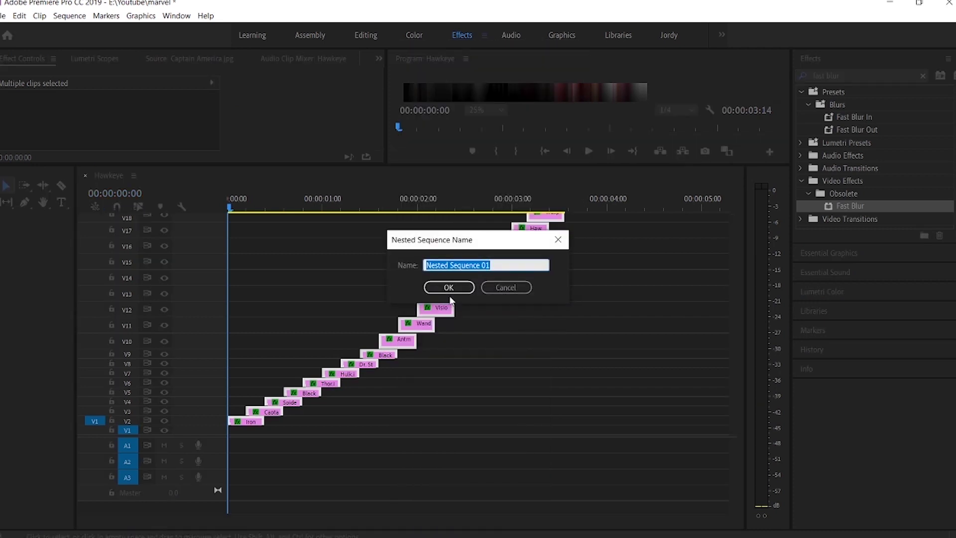
pyautogui.click(449, 293)
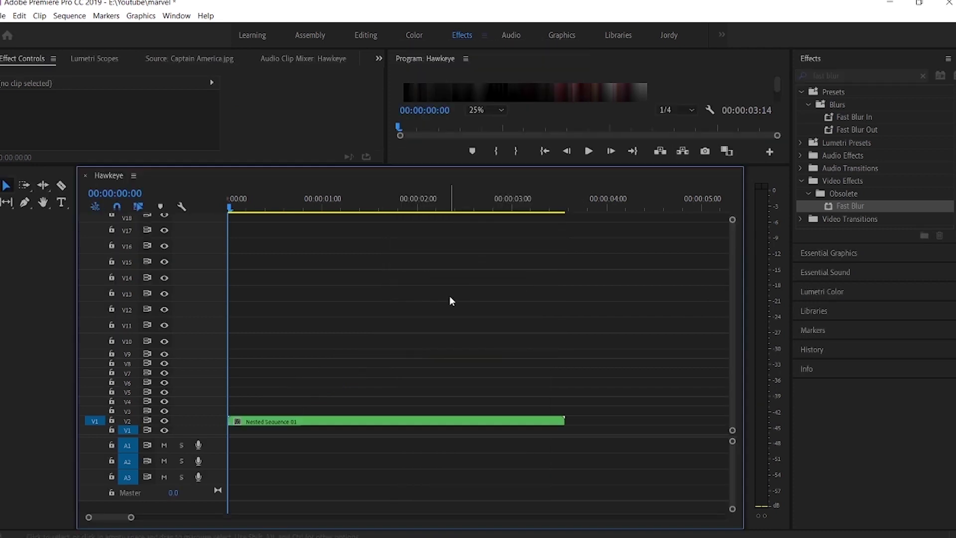
# - Enlarge the Program monitor and play the sequence from the start to review it
pyautogui.moveTo(499, 166); pyautogui.dragTo(479, 325)
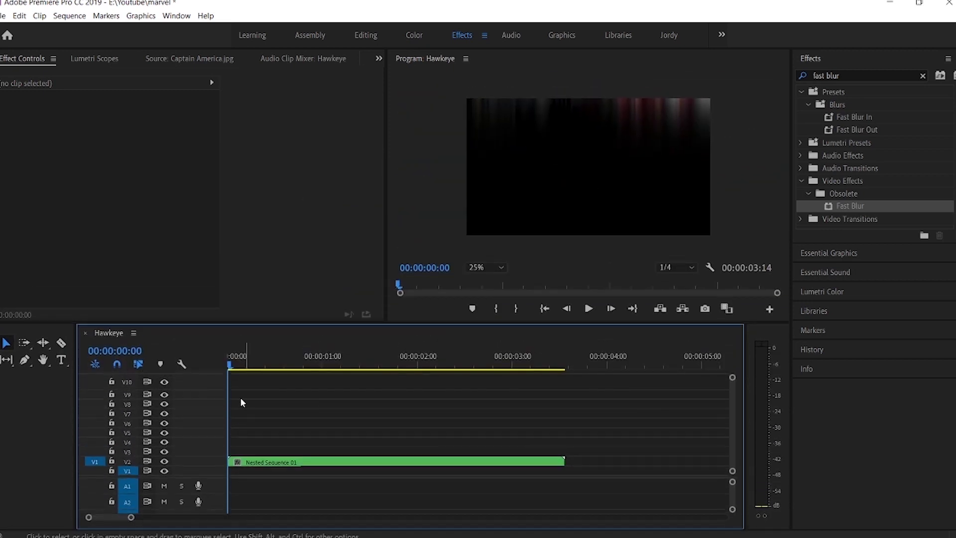
pyautogui.moveTo(229, 369); pyautogui.dragTo(227, 371)
pyautogui.press('space')
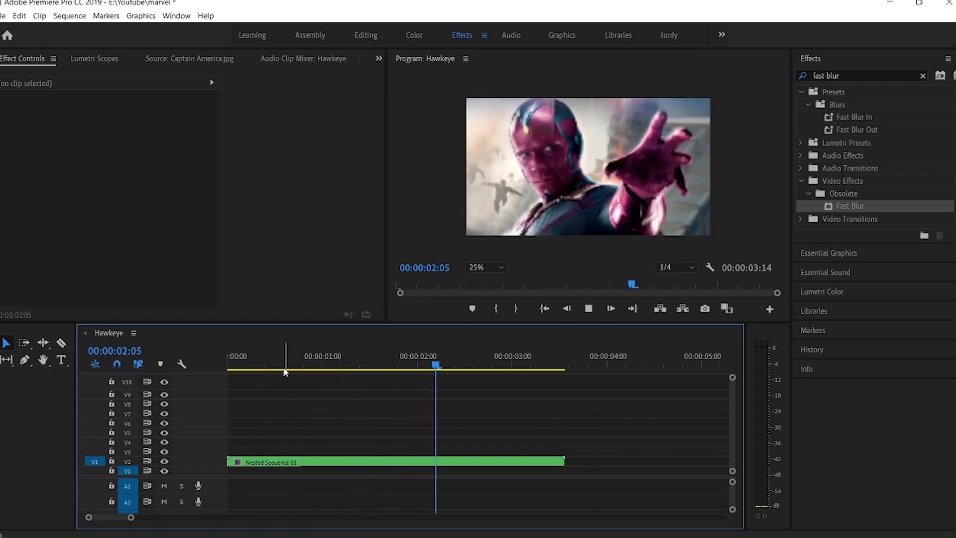
pyautogui.press('space')
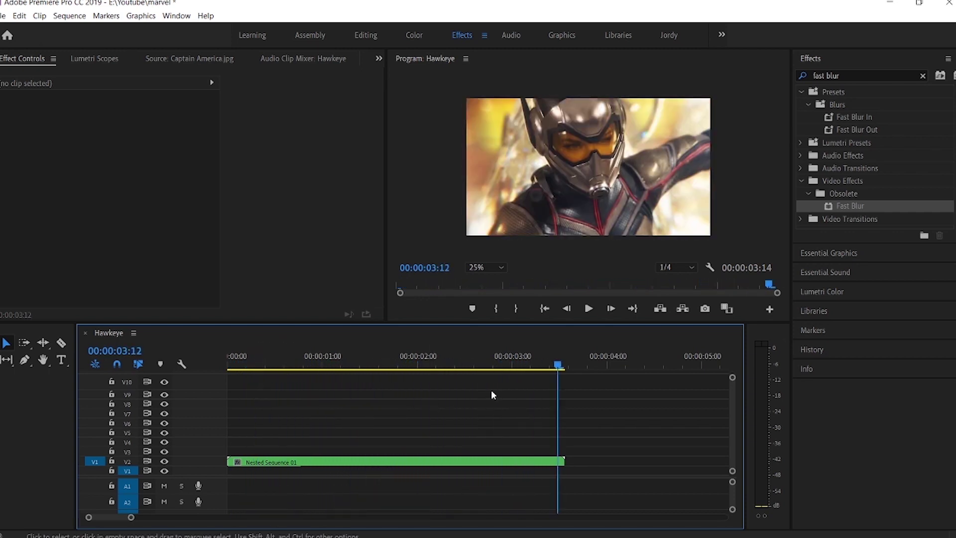
pyautogui.moveTo(557, 367); pyautogui.dragTo(454, 378)
# - Zoom in on Nested Sequence 01 and scrub through it to preview the clip
pyautogui.moveTo(132, 519); pyautogui.dragTo(168, 518)
pyautogui.rightClick(279, 461)
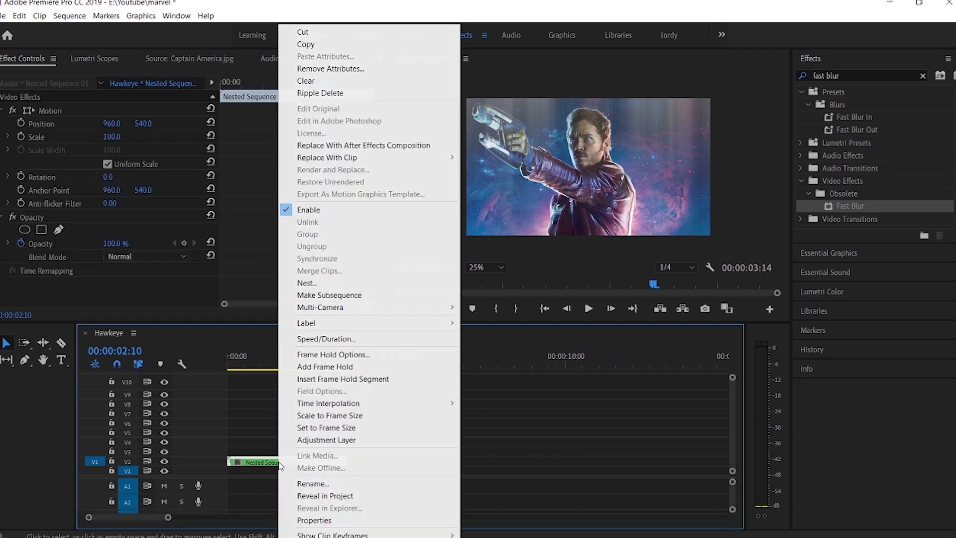
pyautogui.click(506, 464)
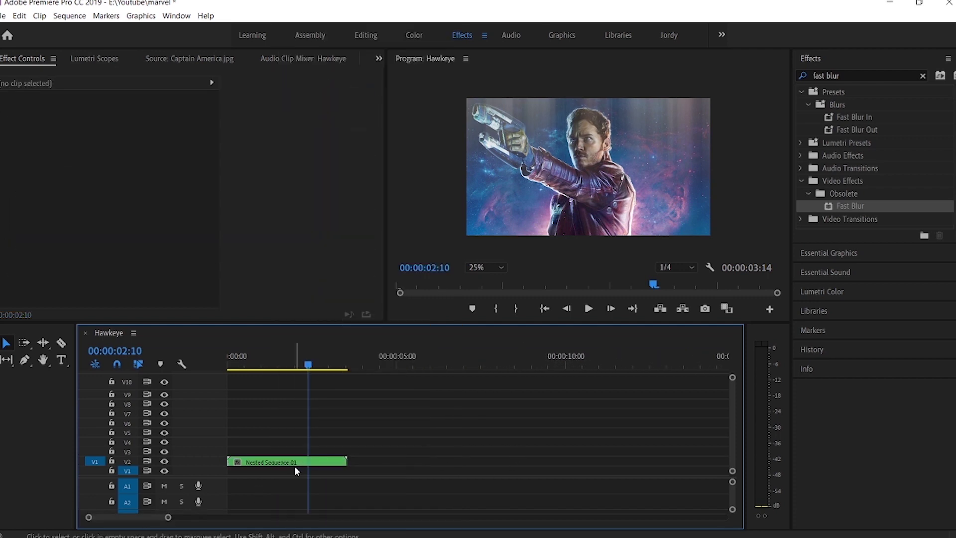
pyautogui.moveTo(166, 519)
pyautogui.mouseDown()
pyautogui.moveTo(114, 517)
pyautogui.moveTo(159, 520)
pyautogui.mouseUp()
pyautogui.click(479, 369)
pyautogui.moveTo(294, 368); pyautogui.dragTo(318, 369)
# - Select Nested Sequence 01, park the playhead at its end, and copy it
pyautogui.click(345, 462)
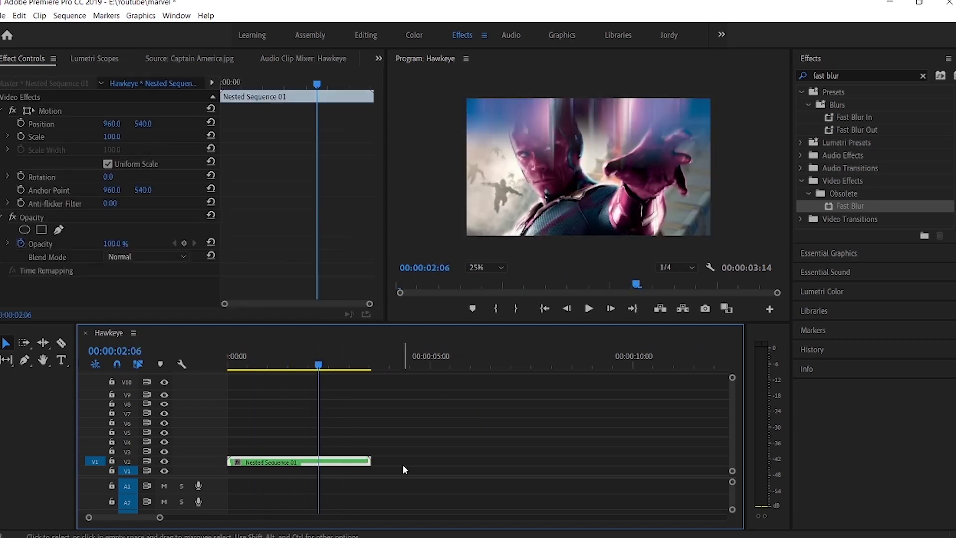
pyautogui.moveTo(389, 368); pyautogui.dragTo(383, 369)
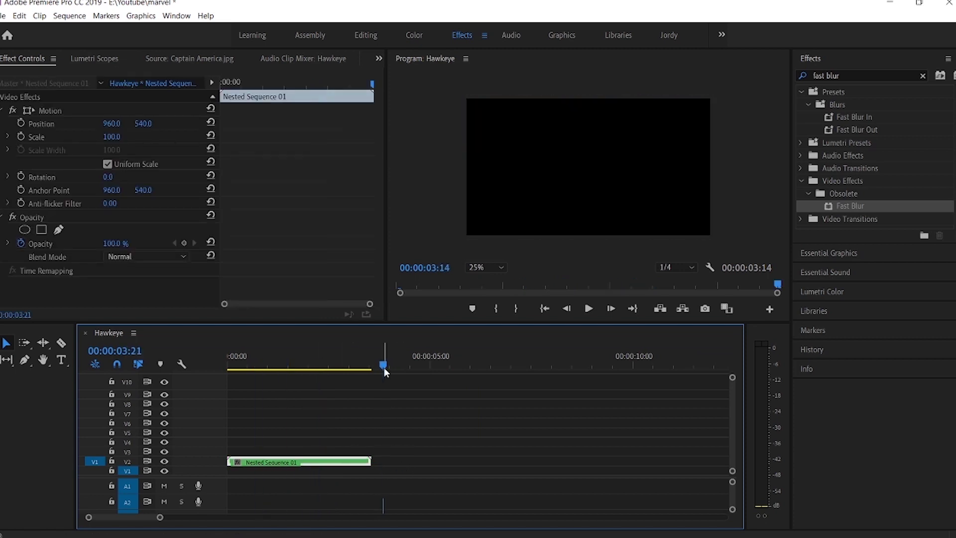
pyautogui.hotkey('ctrl', 'v')
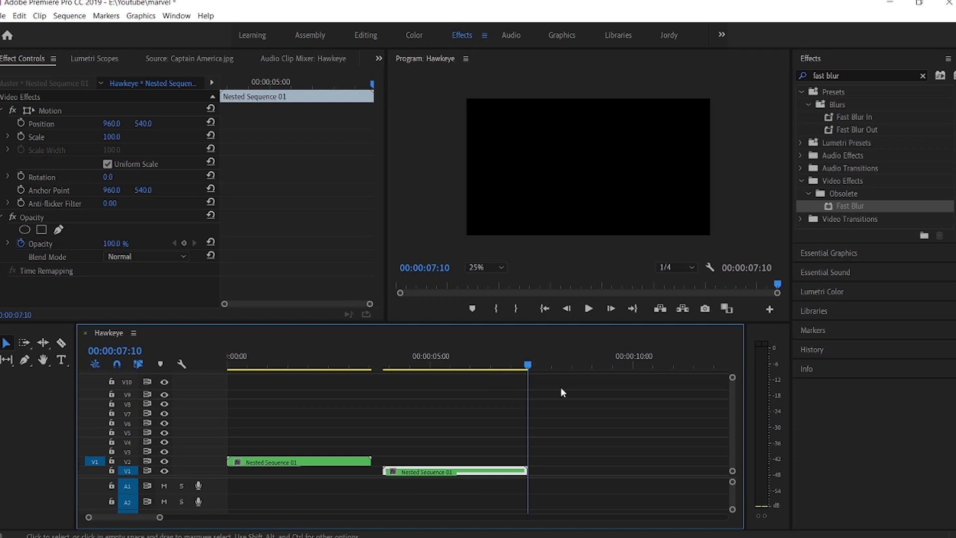
# - Paste five copies of Nested Sequence 01 back to back on V1, ending at 00:00:21:16
pyautogui.hotkey('ctrl', 'v')
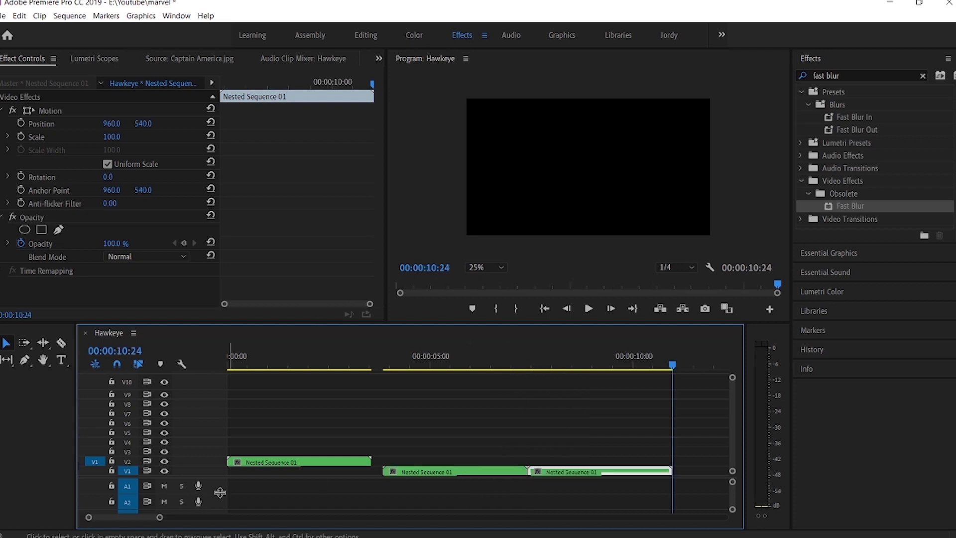
pyautogui.moveTo(159, 517); pyautogui.dragTo(213, 517)
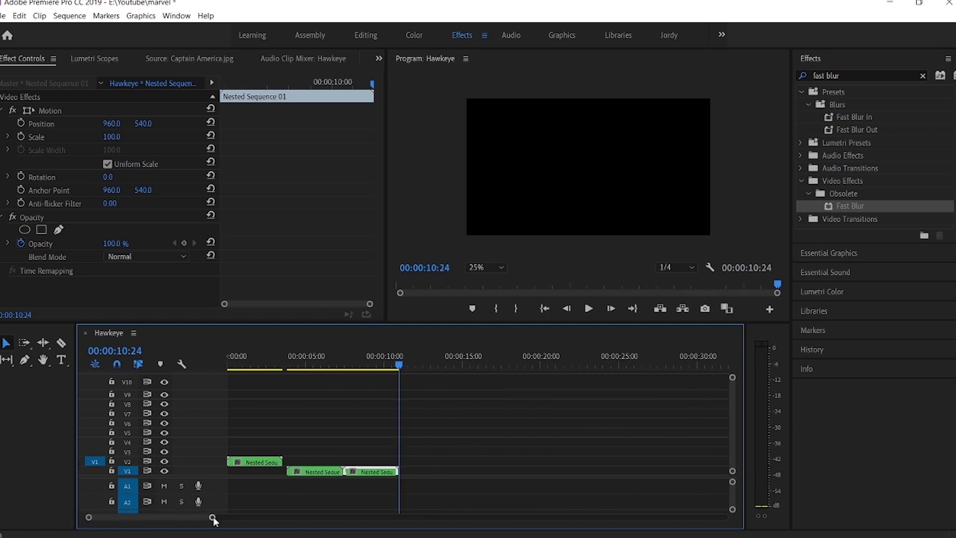
pyautogui.hotkey('ctrl', 'v')
pyautogui.hotkey('ctrl', 'v')
pyautogui.hotkey('ctrl', 'v')
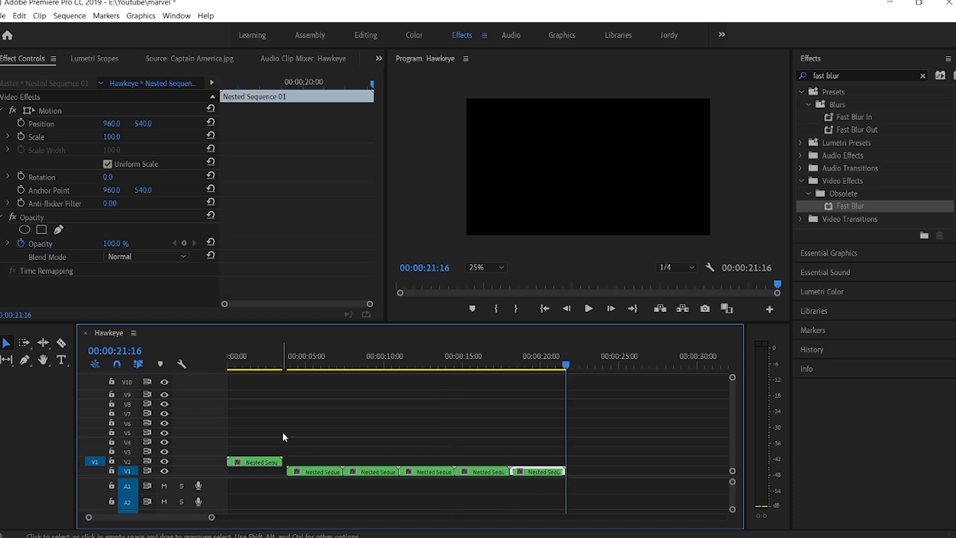
# - Step frame by frame through the blur transition around 00:00:03:05
pyautogui.moveTo(289, 372); pyautogui.dragTo(280, 372)
pyautogui.press('Right')
pyautogui.press('Right')
pyautogui.press('Right')
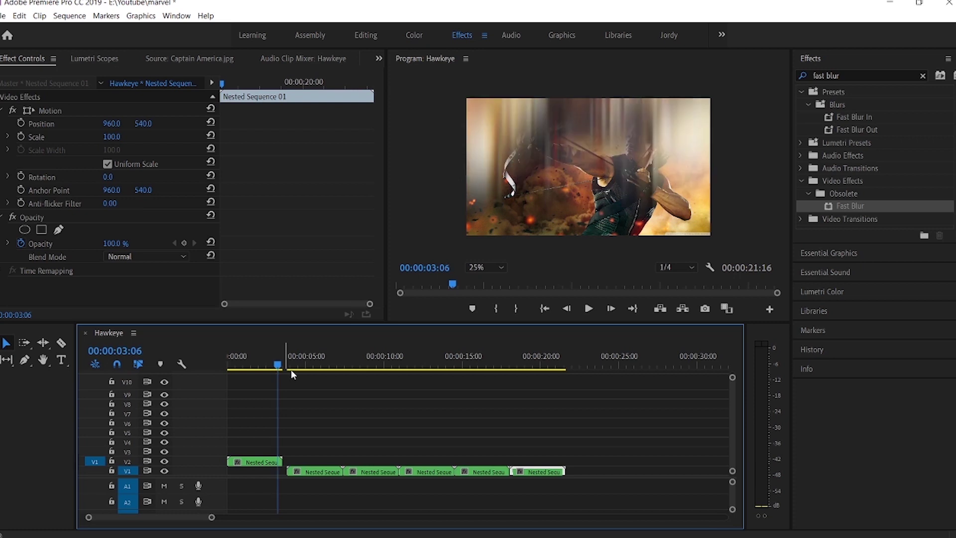
pyautogui.click(291, 369)
pyautogui.rightClick(365, 472)
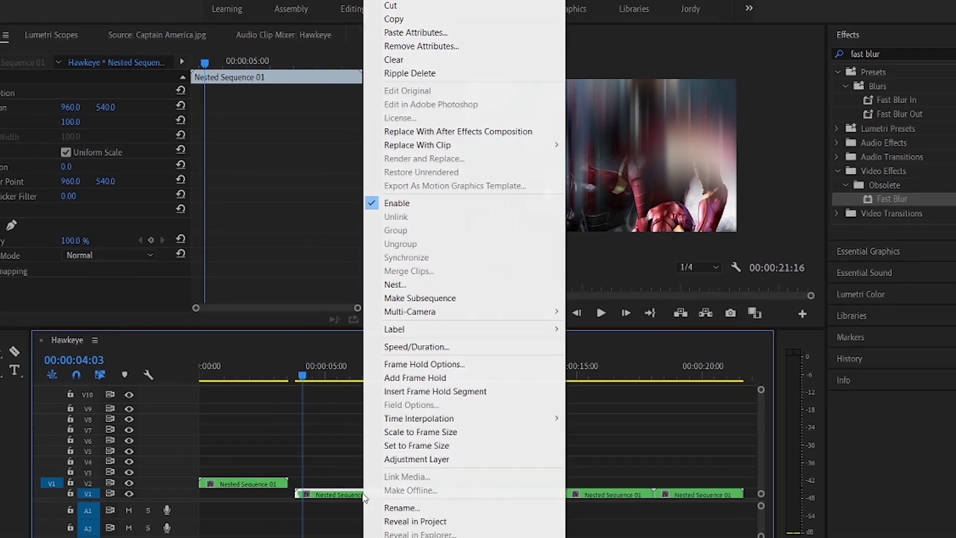
# - Set the first two repeated clips to 125% and 150% speed
pyautogui.click(462, 340)
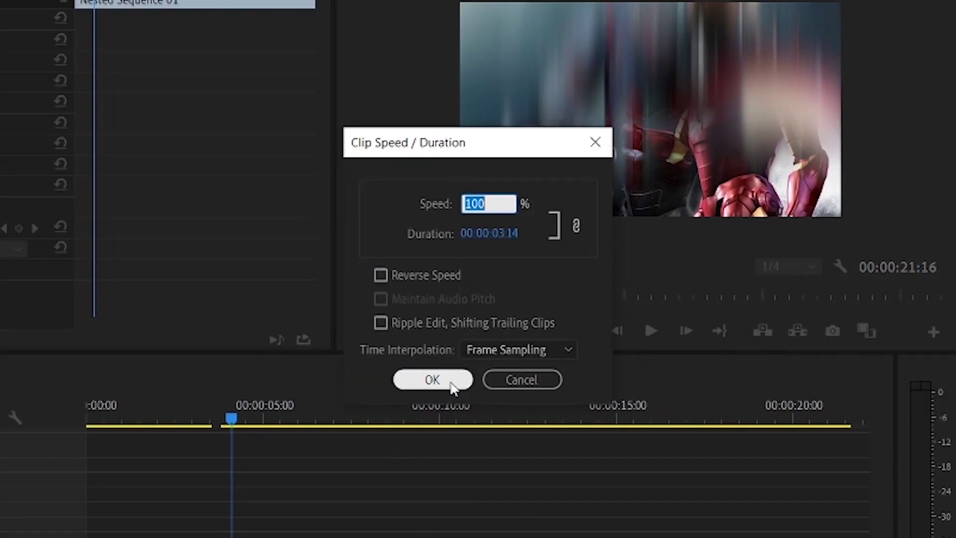
pyautogui.write('125')
pyautogui.press('Return')
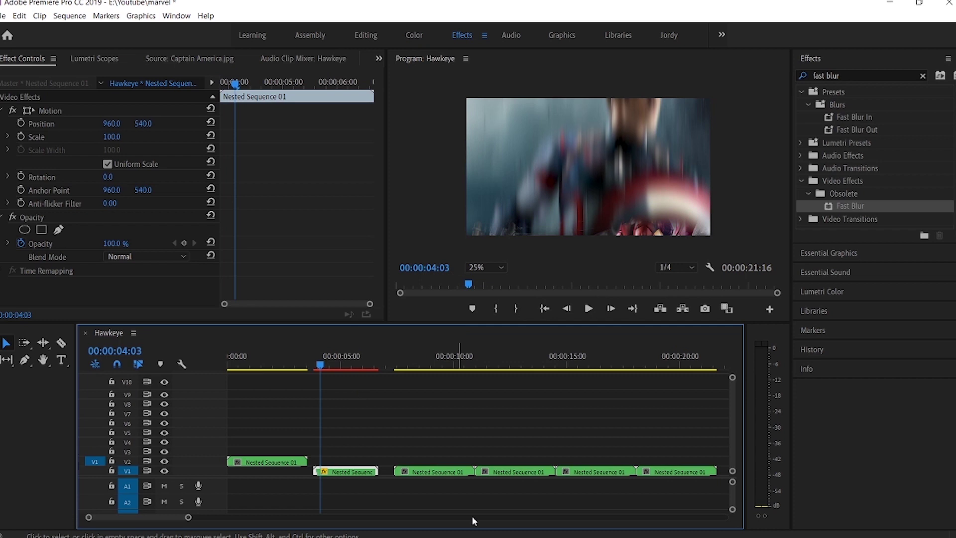
pyautogui.rightClick(419, 472)
pyautogui.click(438, 334)
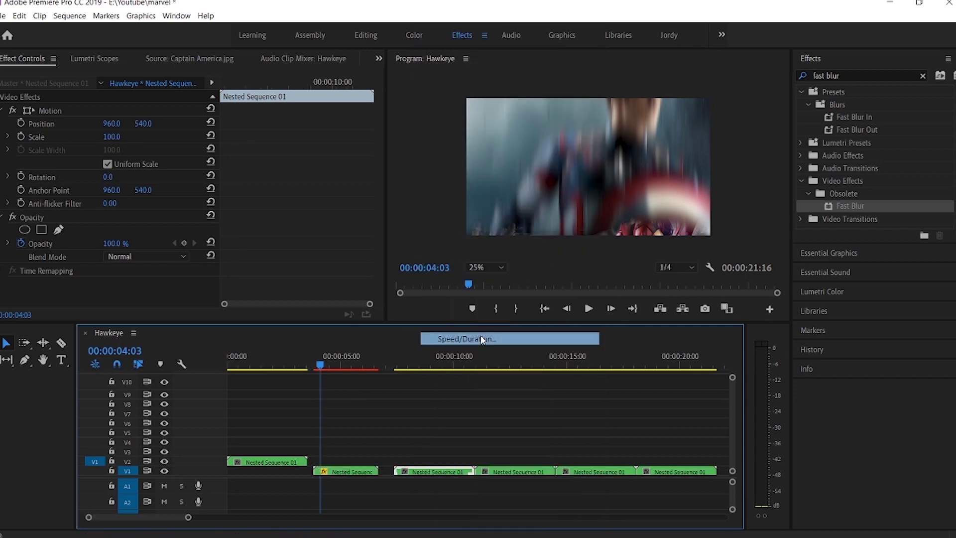
pyautogui.write('150')
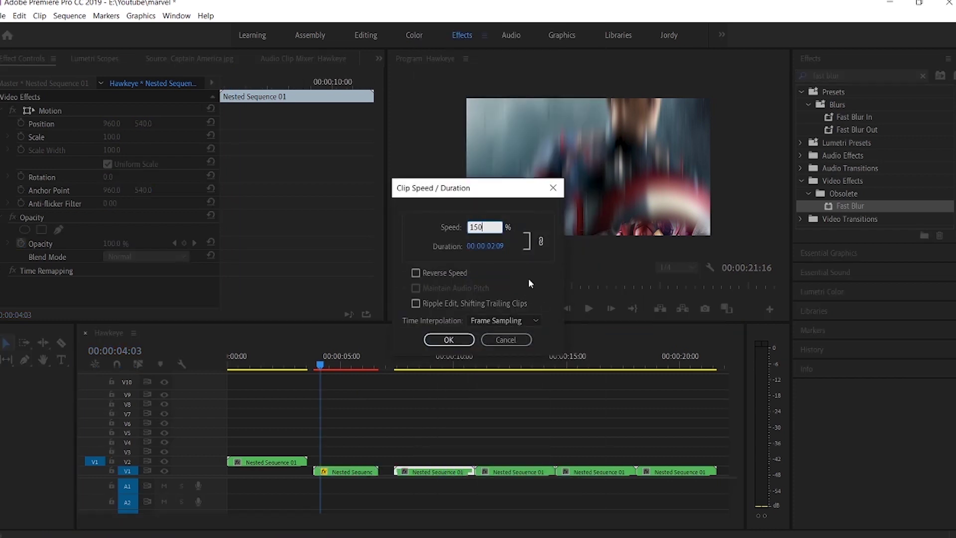
pyautogui.press('Return')
# - Set the remaining three repeated clips to 175%, 200% and 225% speed
pyautogui.rightClick(504, 471)
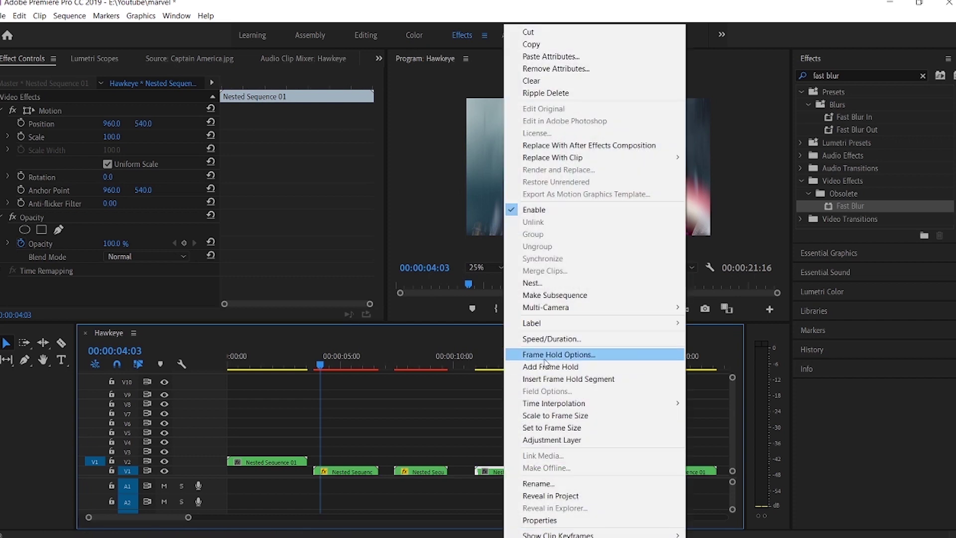
pyautogui.click(560, 339)
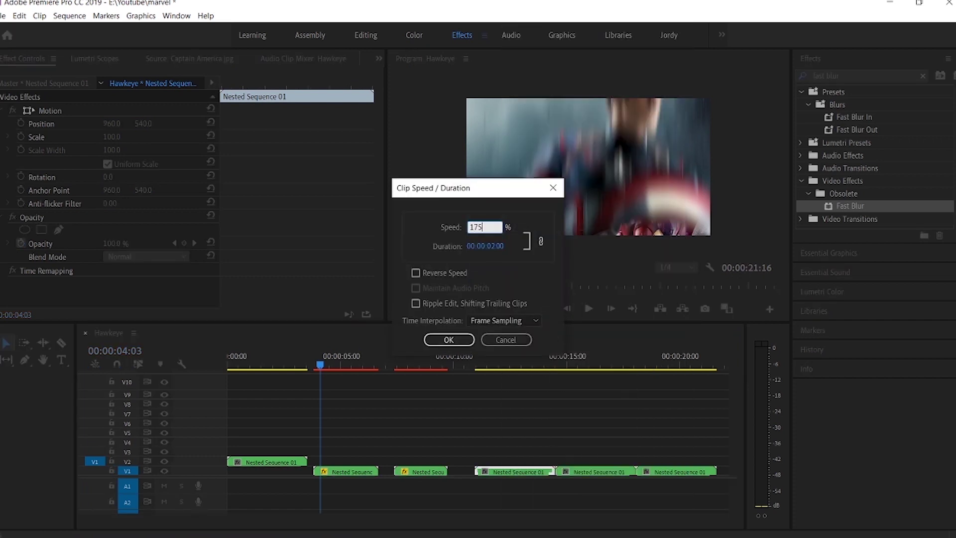
pyautogui.press('Return')
pyautogui.rightClick(588, 472)
pyautogui.click(625, 339)
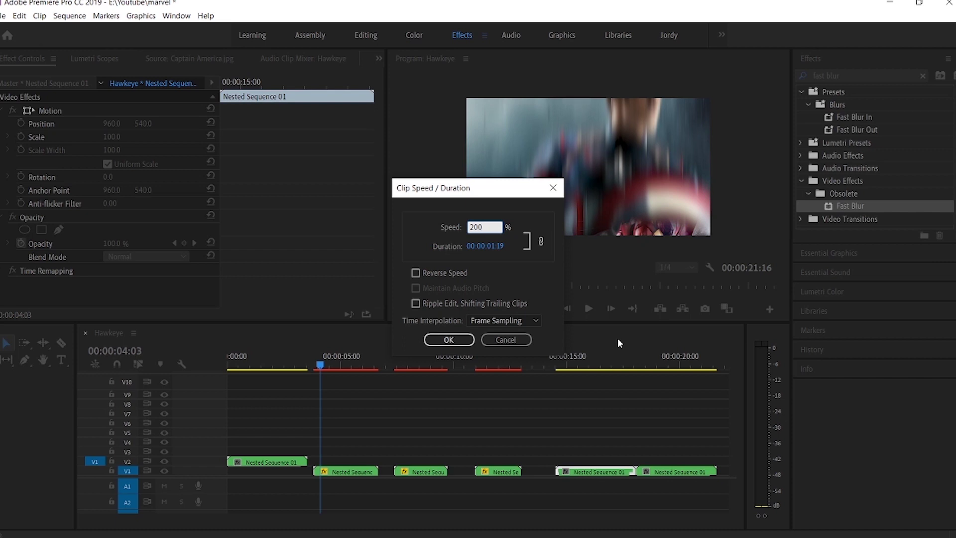
pyautogui.press('Return')
pyautogui.rightClick(671, 468)
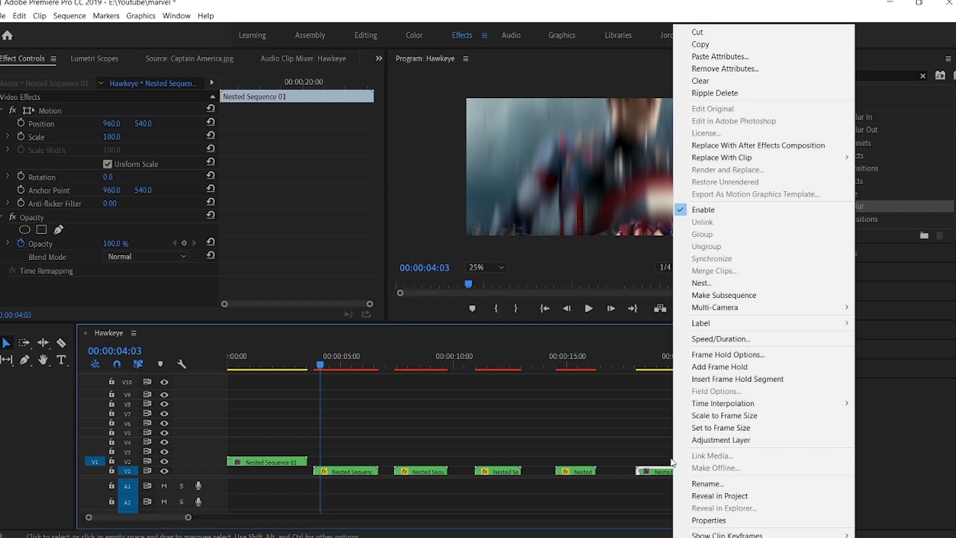
pyautogui.click(710, 339)
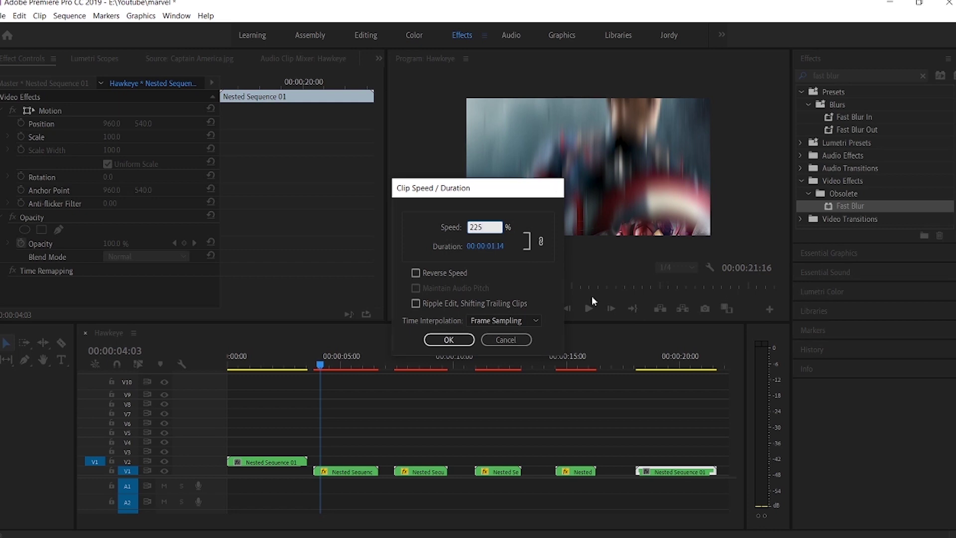
pyautogui.press('Return')
pyautogui.moveTo(188, 520); pyautogui.dragTo(139, 518)
pyautogui.click(421, 370)
# - Raise the 125%, 150% and 174.51% clips onto V3, V4 and V5, each starting where the previous ends
pyautogui.press('Left')
pyautogui.press('Left')
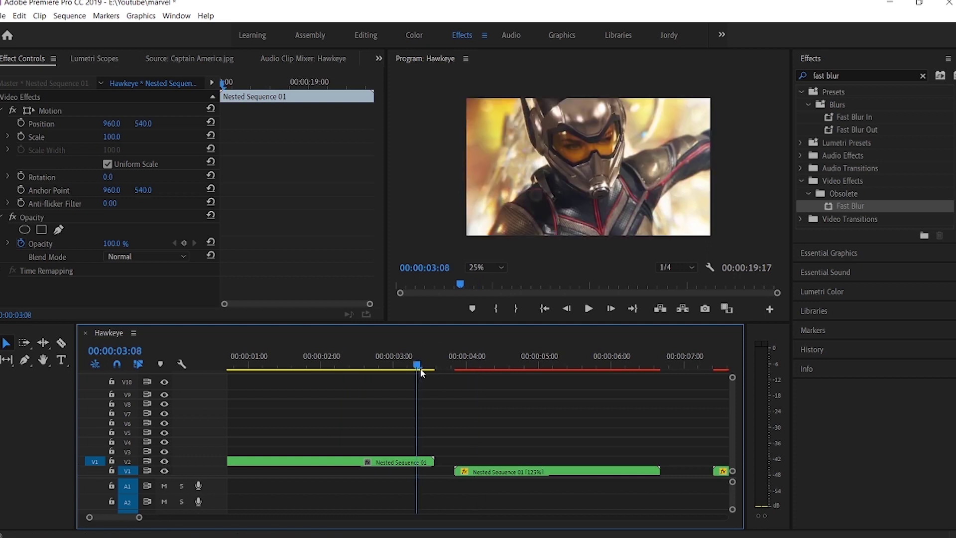
pyautogui.click(421, 371)
pyautogui.moveTo(480, 470); pyautogui.dragTo(447, 452)
pyautogui.click(610, 367)
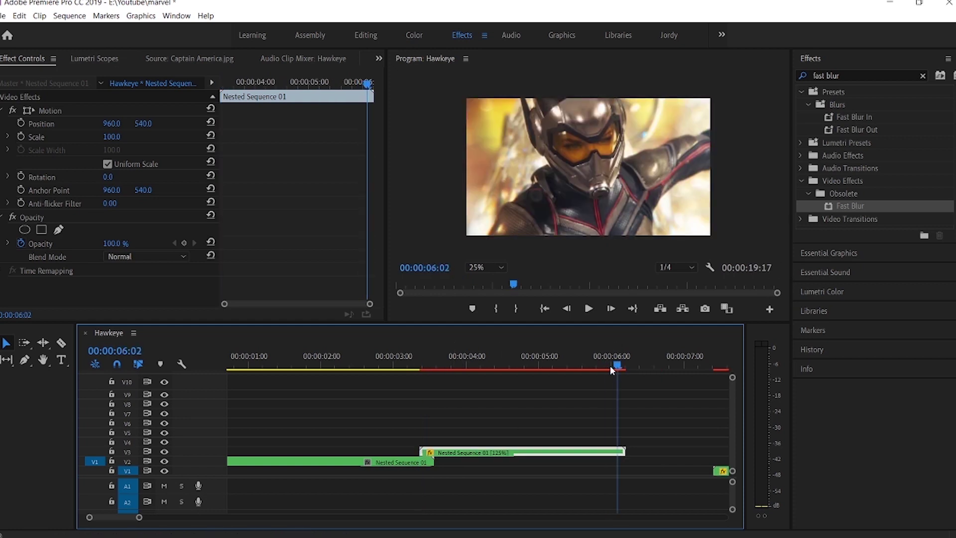
pyautogui.press('Left')
pyautogui.press('Right')
pyautogui.press('Right')
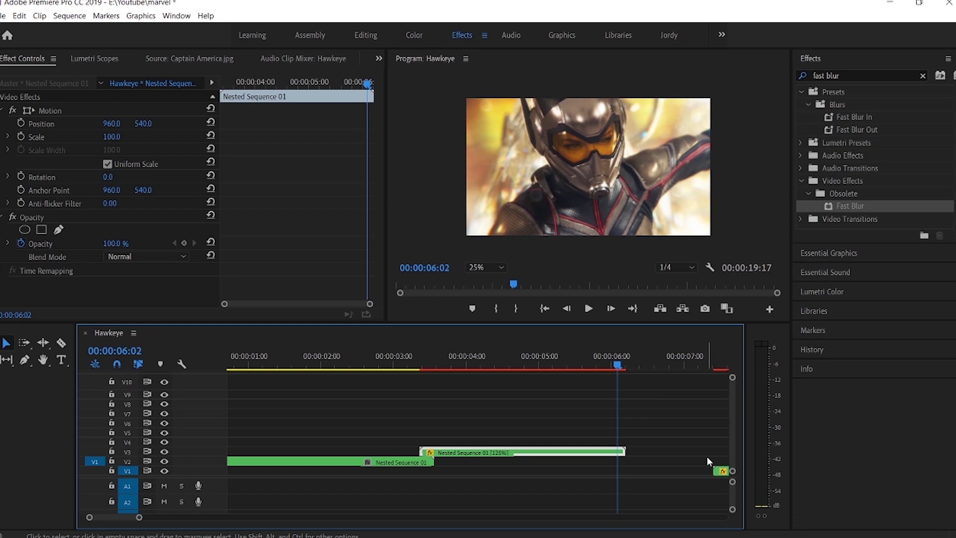
pyautogui.moveTo(723, 475); pyautogui.dragTo(625, 447)
pyautogui.scroll(-5, 130, 512)
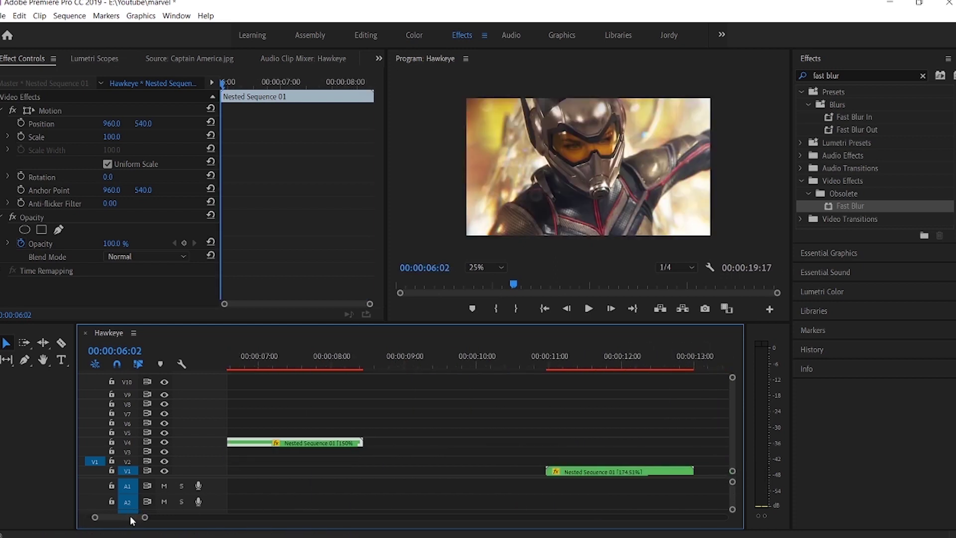
pyautogui.moveTo(358, 371); pyautogui.dragTo(357, 371)
pyautogui.moveTo(613, 470); pyautogui.dragTo(424, 433)
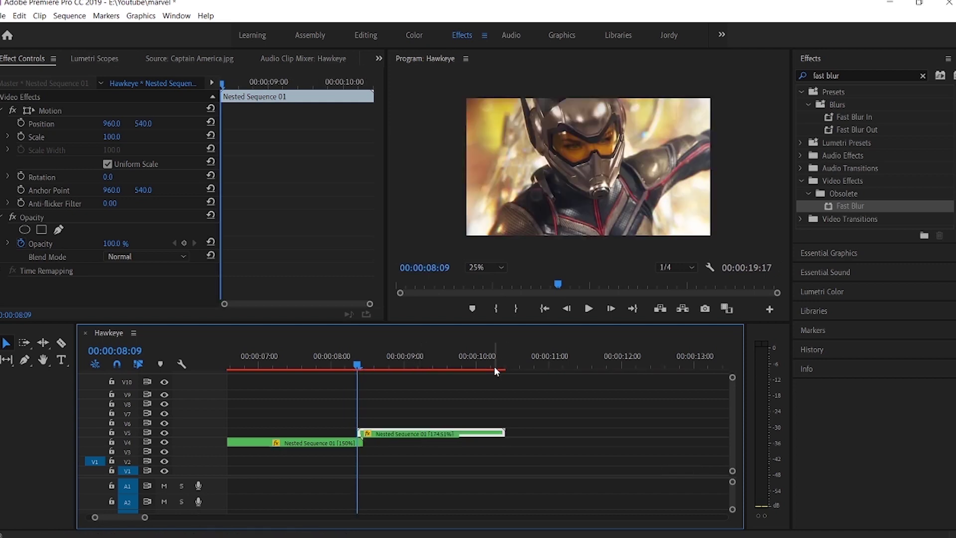
# - Raise the remaining sped-up clips onto V6 and V7 so each starts where the previous ends
pyautogui.click(496, 367)
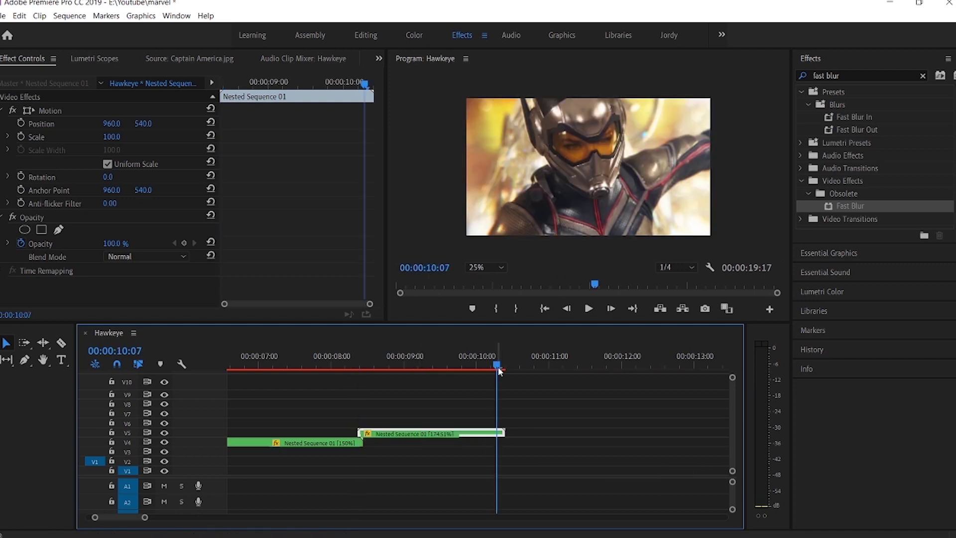
pyautogui.click(500, 369)
pyautogui.moveTo(146, 518); pyautogui.dragTo(159, 518)
pyautogui.moveTo(568, 488); pyautogui.dragTo(511, 427)
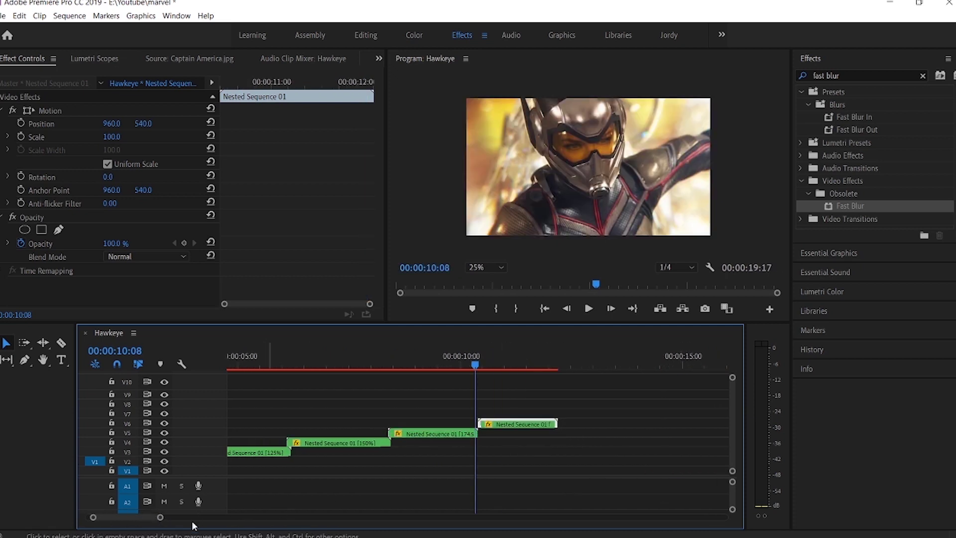
pyautogui.moveTo(160, 518); pyautogui.dragTo(130, 518)
pyautogui.moveTo(518, 427); pyautogui.dragTo(509, 426)
pyautogui.moveTo(133, 519); pyautogui.dragTo(177, 518)
pyautogui.moveTo(719, 470); pyautogui.dragTo(561, 433)
pyautogui.click(523, 368)
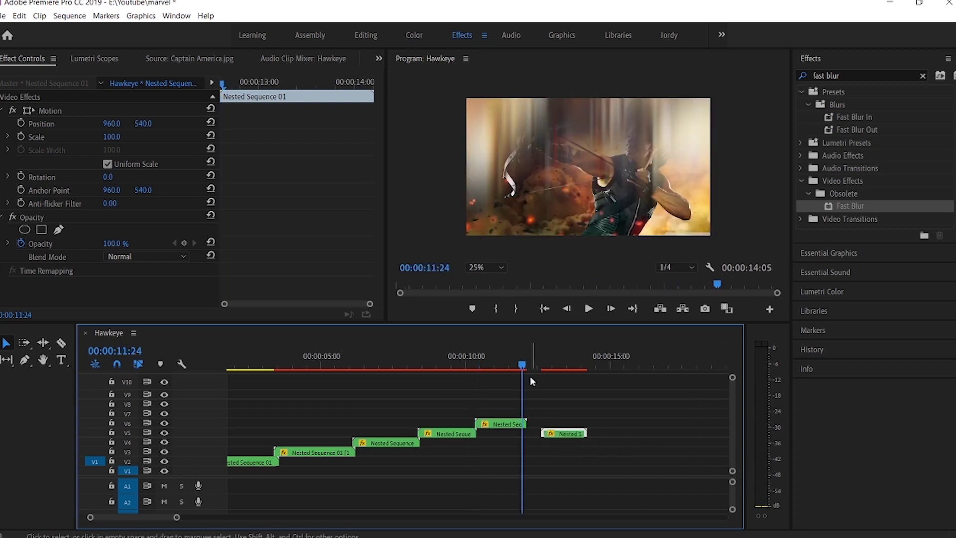
pyautogui.moveTo(176, 517); pyautogui.dragTo(131, 518)
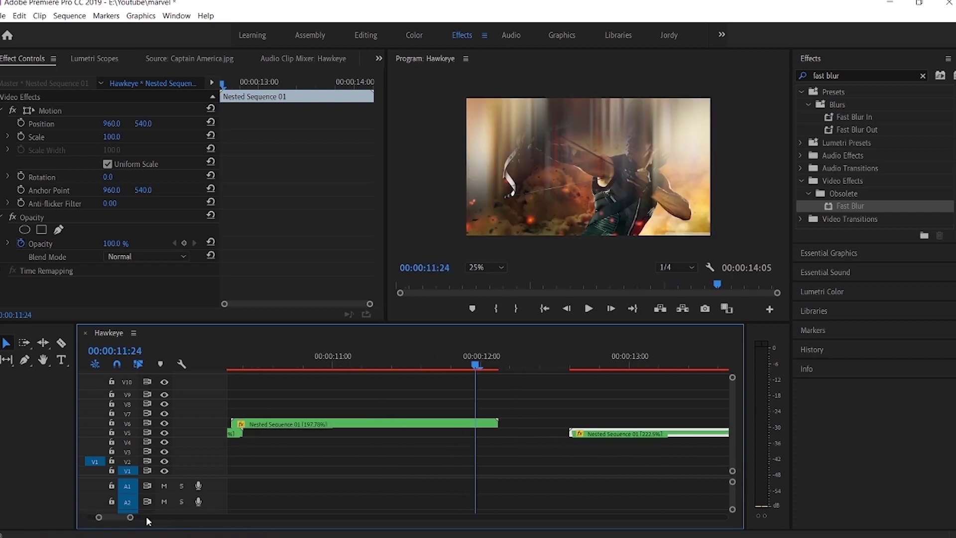
pyautogui.press('Right')
pyautogui.press('Right')
pyautogui.moveTo(608, 439); pyautogui.dragTo(527, 419)
# - Save the project and marquee-select all the staircase clips
pyautogui.hotkey('ctrl', 's')
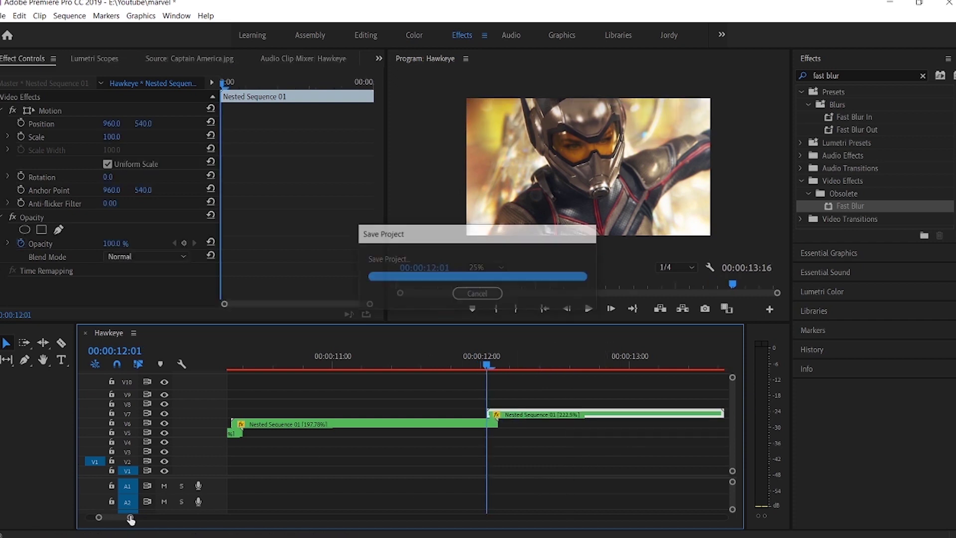
pyautogui.moveTo(131, 517); pyautogui.dragTo(234, 516)
pyautogui.press('End')
pyautogui.moveTo(308, 322); pyautogui.dragTo(309, 250)
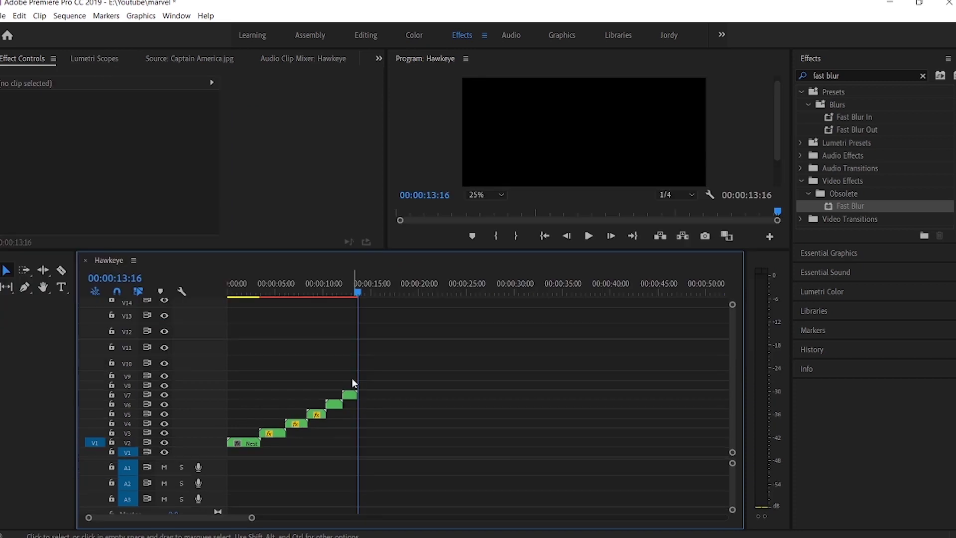
pyautogui.moveTo(378, 381); pyautogui.dragTo(240, 450)
# - Nest the selected clips as Nested Sequence 02 and place the red 1.jpg image on V3
pyautogui.rightClick(304, 427)
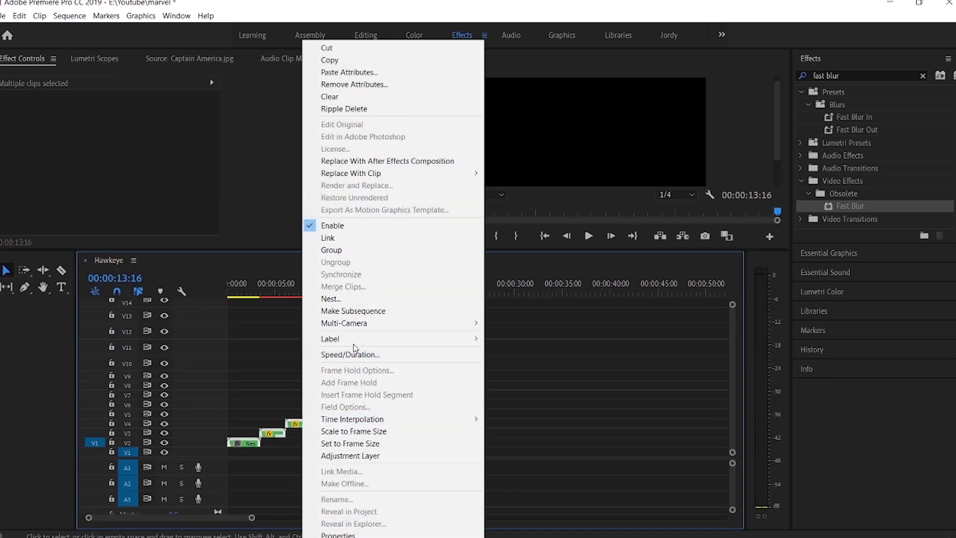
pyautogui.click(368, 303)
pyautogui.click(463, 288)
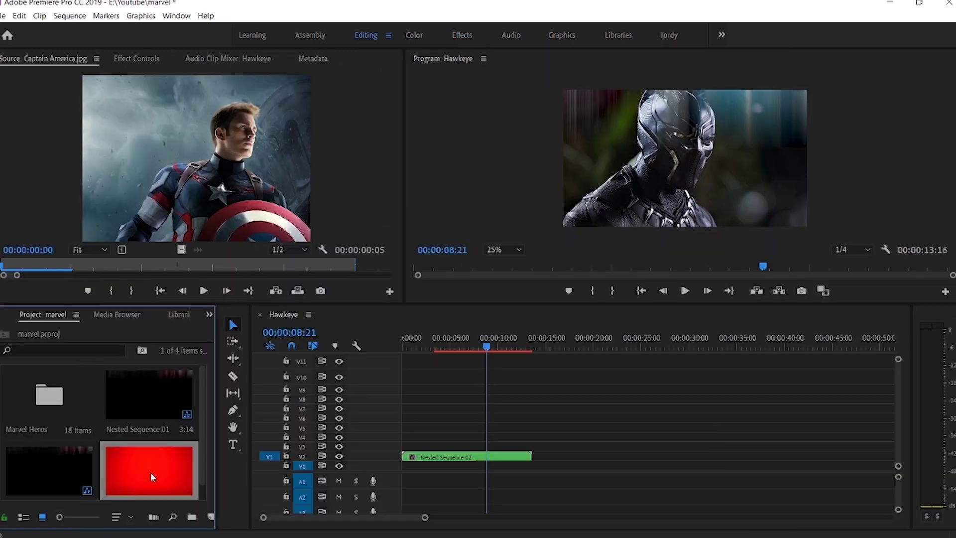
pyautogui.moveTo(151, 477); pyautogui.dragTo(447, 446)
# - Scale the red image to 241, extend it to the sequence start, blend with Multiply, and add a text box
pyautogui.click(497, 453)
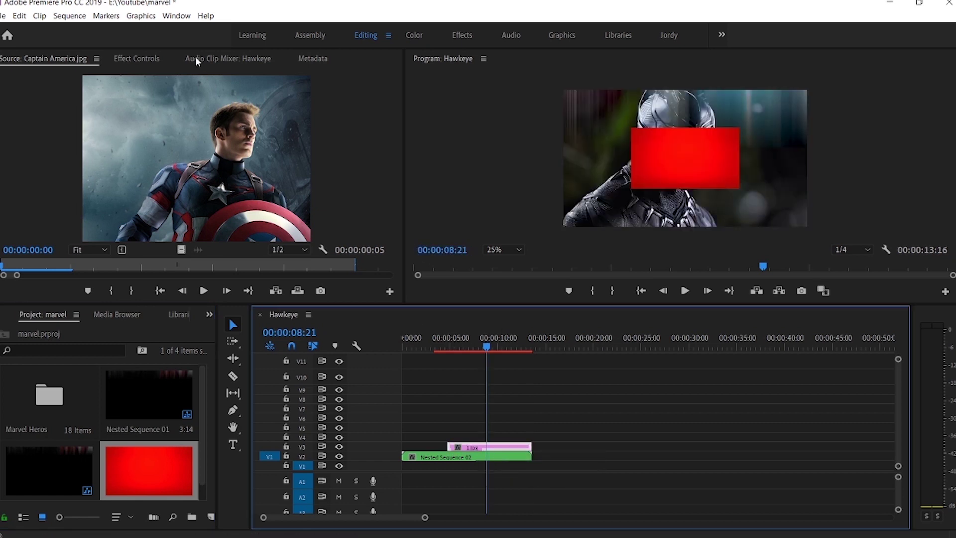
pyautogui.click(133, 58)
pyautogui.moveTo(148, 140); pyautogui.dragTo(218, 139)
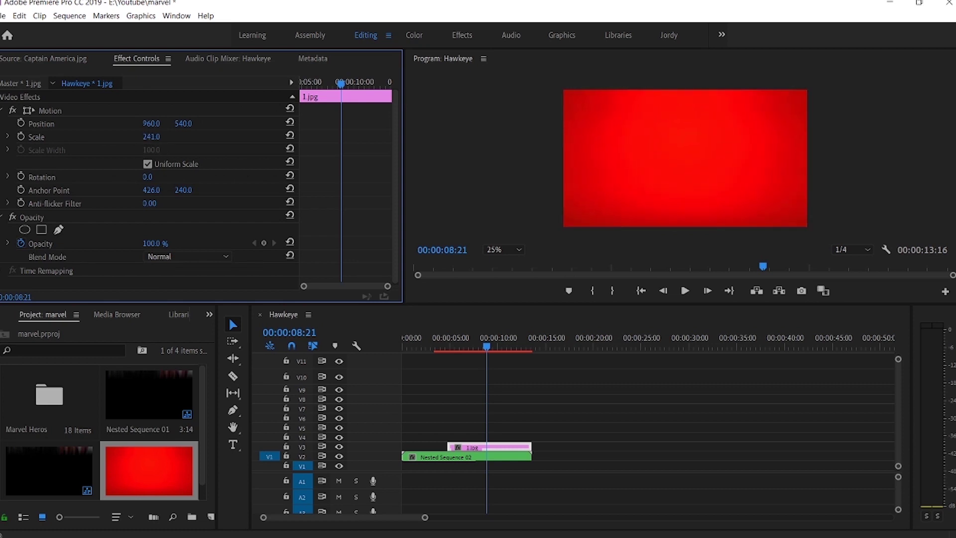
pyautogui.click(444, 343)
pyautogui.moveTo(444, 446); pyautogui.dragTo(402, 446)
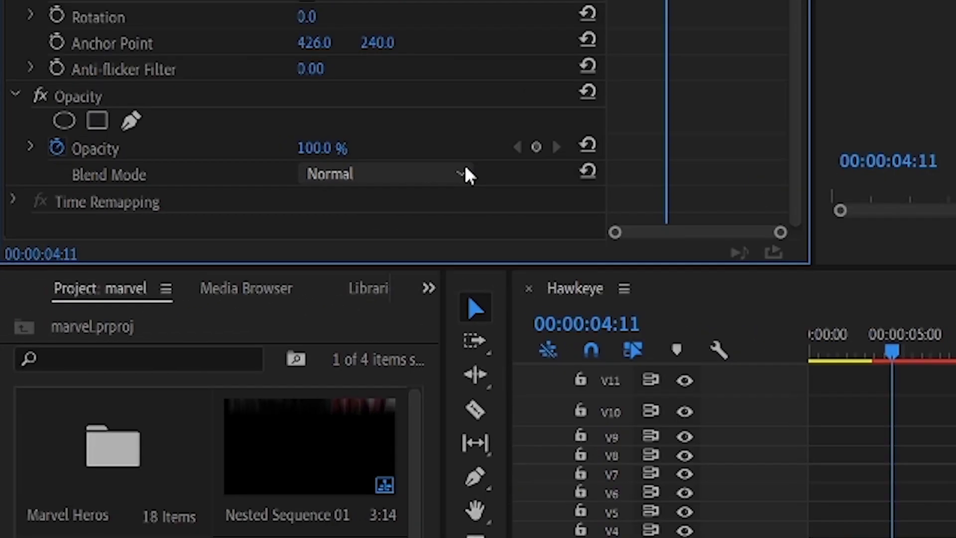
pyautogui.click(226, 256)
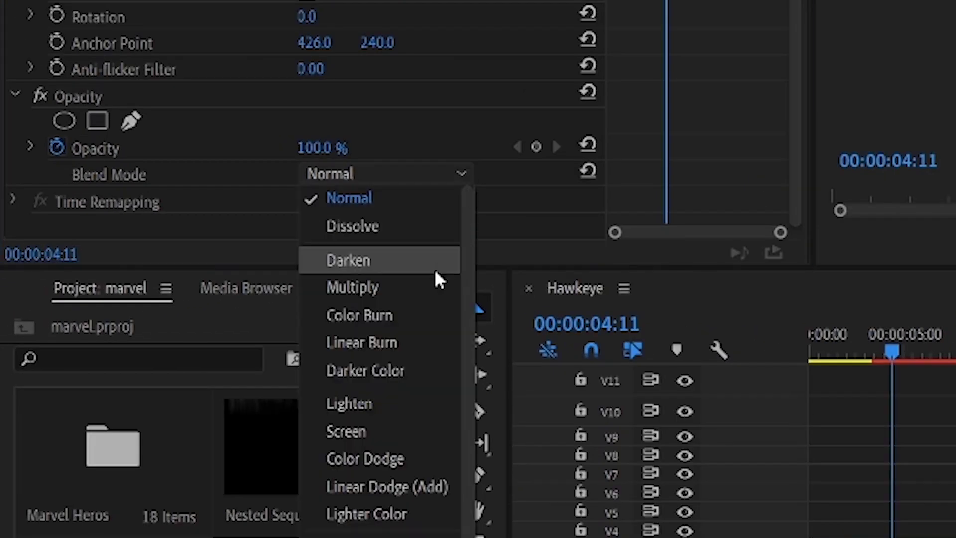
pyautogui.click(427, 286)
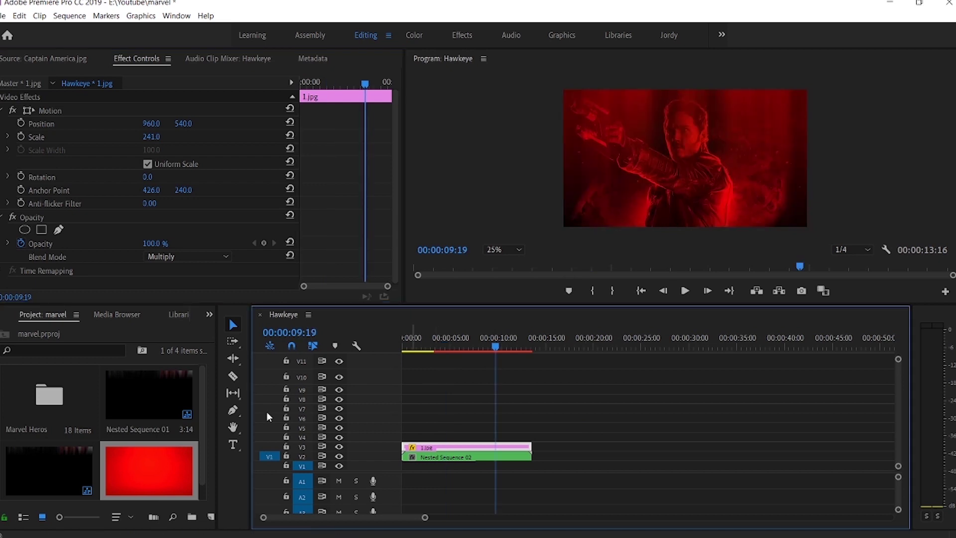
pyautogui.click(232, 444)
pyautogui.click(617, 162)
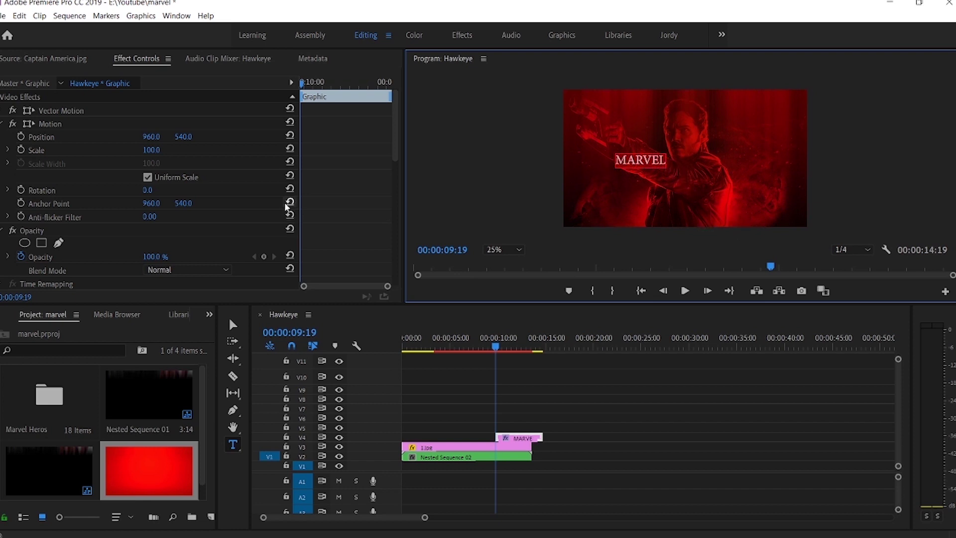
# - Give the MARVEL title the Impact font at size 359, then show the Essential Graphics panel
pyautogui.scroll(-4, 344, 193)
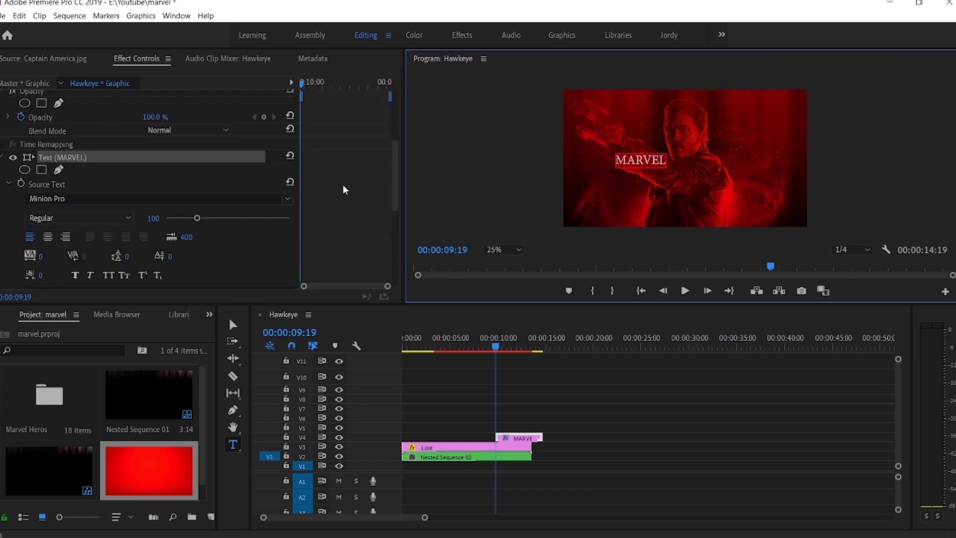
pyautogui.click(287, 199)
pyautogui.press('BackSpace')
pyautogui.write('IMP')
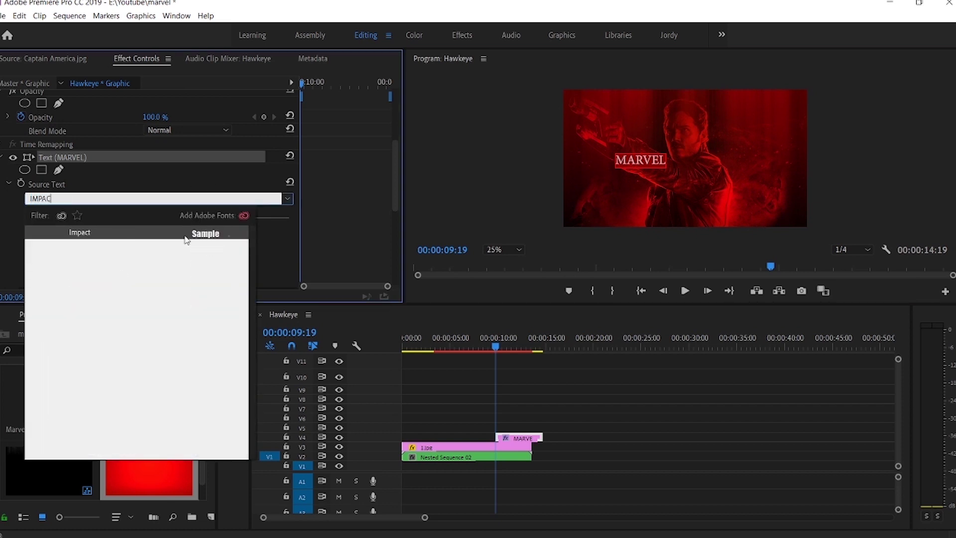
pyautogui.write('AC')
pyautogui.click(187, 240)
pyautogui.moveTo(200, 222); pyautogui.dragTo(278, 221)
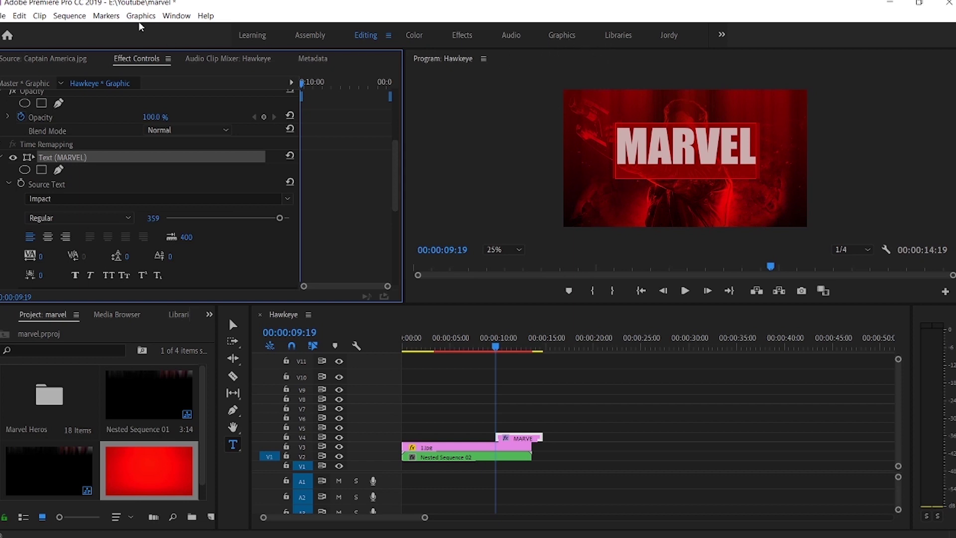
pyautogui.click(176, 15)
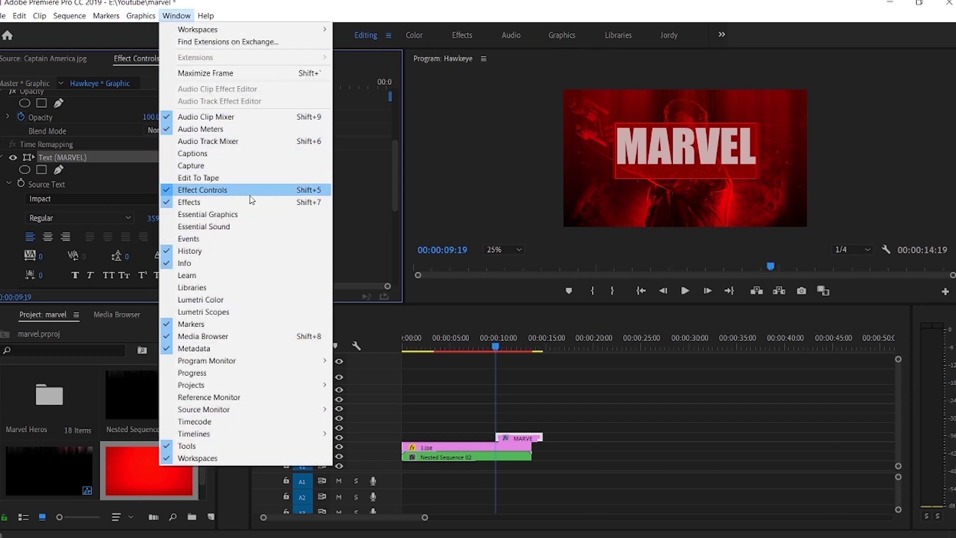
pyautogui.click(243, 214)
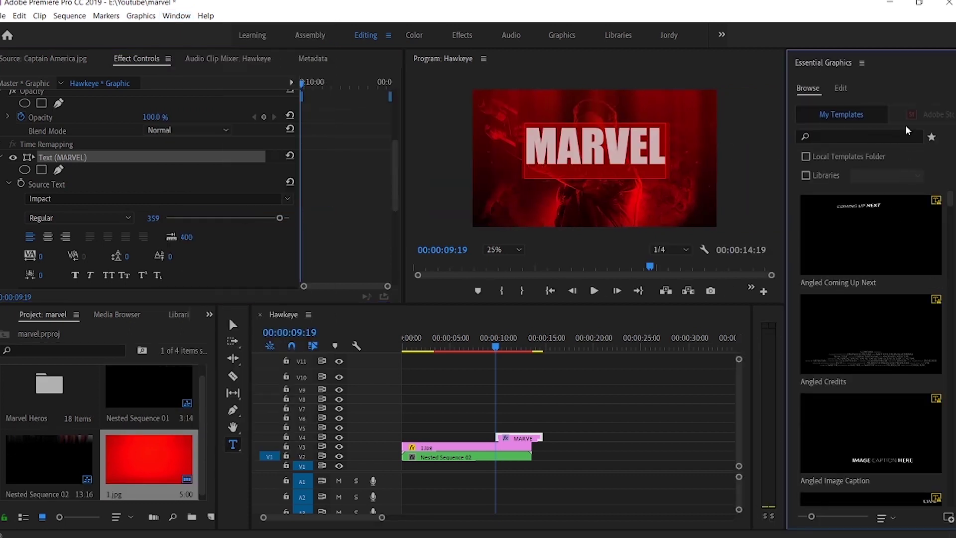
# - Lower the MARVEL title to Y 642 and make its V4 clip start around 00:00:08:06
pyautogui.click(841, 88)
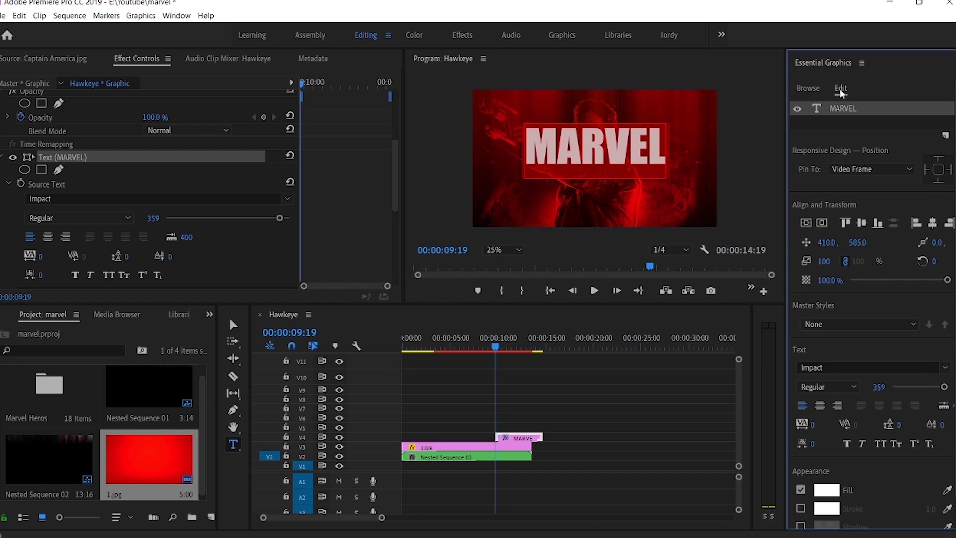
pyautogui.click(805, 224)
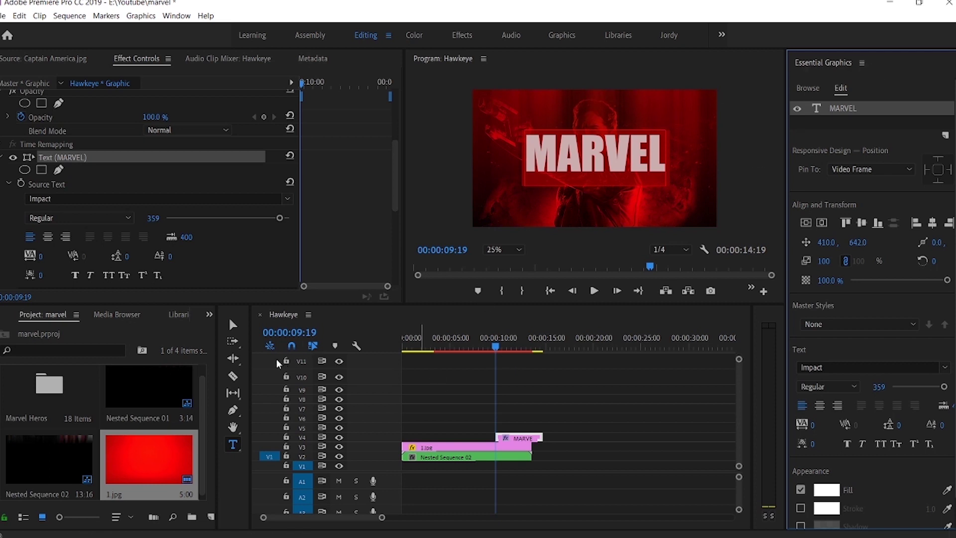
pyautogui.click(234, 325)
pyautogui.moveTo(532, 440); pyautogui.dragTo(521, 440)
pyautogui.moveTo(495, 348)
pyautogui.mouseDown()
pyautogui.moveTo(462, 354)
pyautogui.moveTo(484, 359)
pyautogui.moveTo(478, 353)
pyautogui.mouseUp()
pyautogui.moveTo(485, 437); pyautogui.dragTo(479, 437)
pyautogui.moveTo(480, 350)
pyautogui.mouseDown()
pyautogui.moveTo(464, 348)
pyautogui.moveTo(481, 357)
pyautogui.mouseUp()
pyautogui.moveTo(404, 170); pyautogui.dragTo(437, 169)
pyautogui.scroll(4, 337, 169)
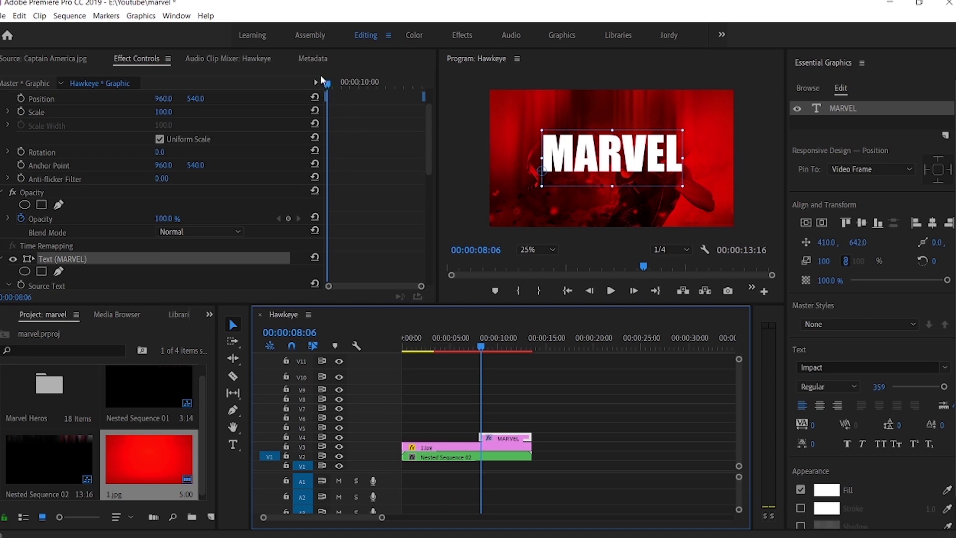
# - Keyframe the MARVEL title's Scale from 129 at 00:00:08:02 down to 100 at 00:00:10:20
pyautogui.moveTo(326, 199); pyautogui.dragTo(229, 202)
pyautogui.scroll(2, 165, 183)
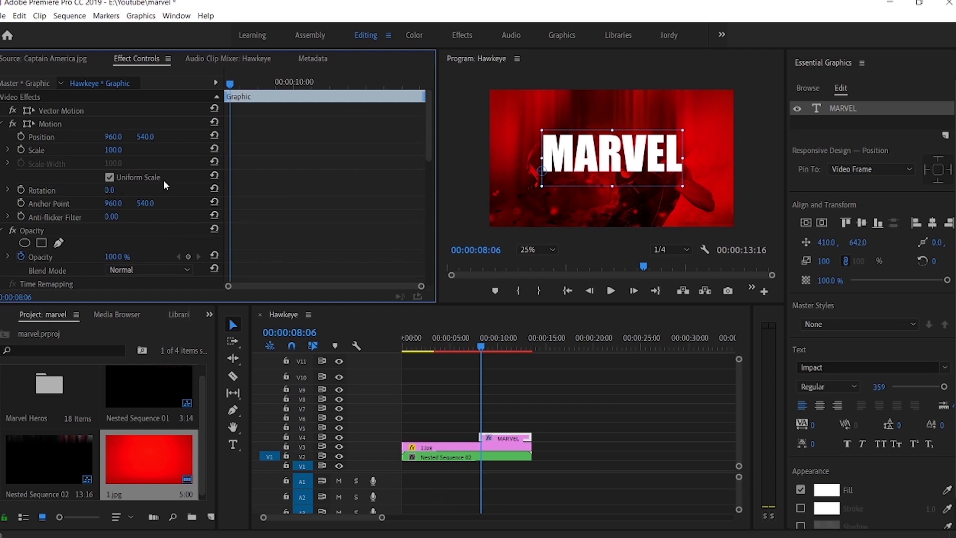
pyautogui.click(21, 151)
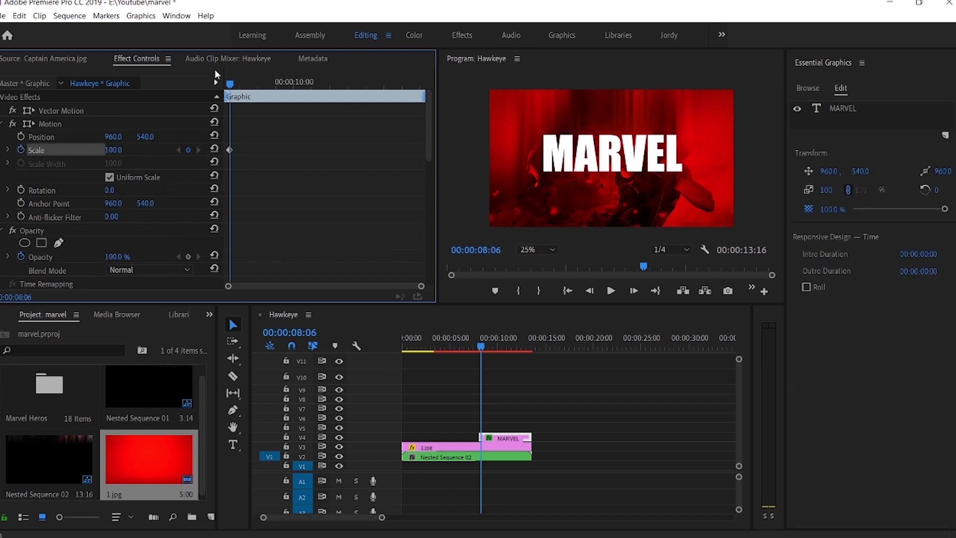
pyautogui.moveTo(231, 85); pyautogui.dragTo(226, 84)
pyautogui.moveTo(230, 152); pyautogui.dragTo(281, 153)
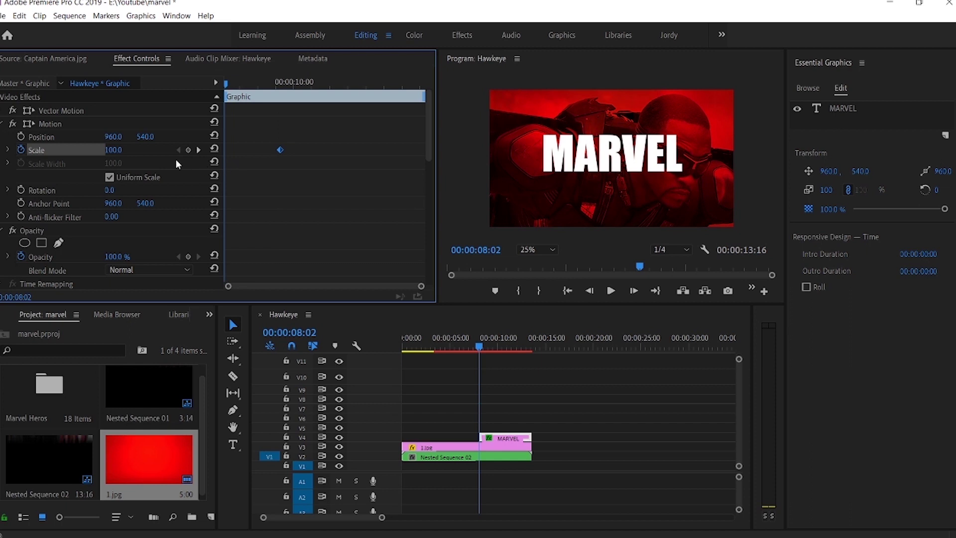
pyautogui.moveTo(113, 150); pyautogui.dragTo(128, 150)
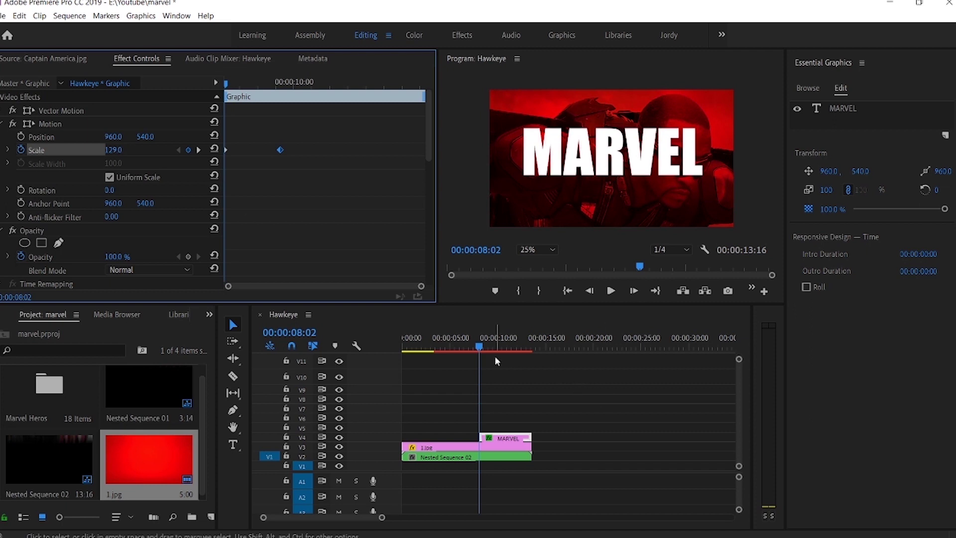
pyautogui.moveTo(478, 347); pyautogui.dragTo(505, 352)
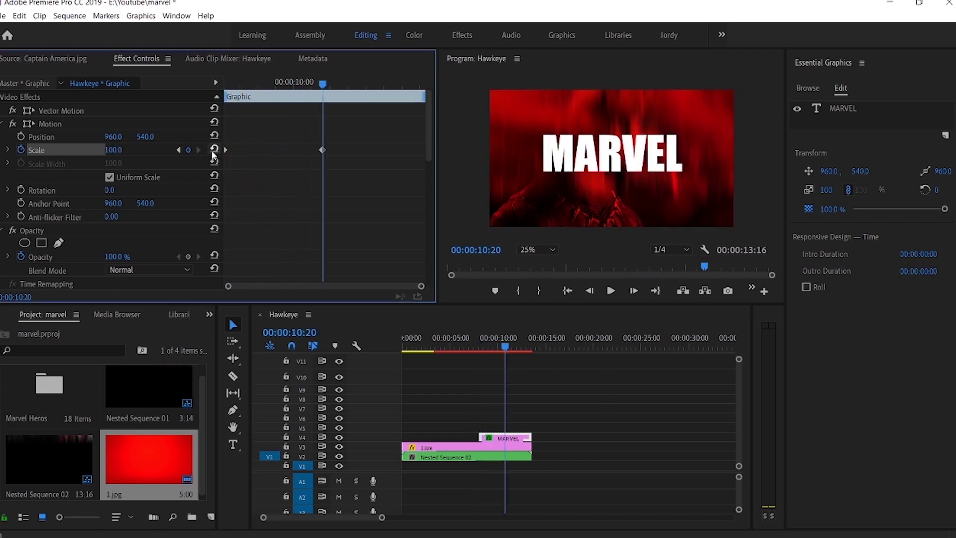
pyautogui.click(510, 458)
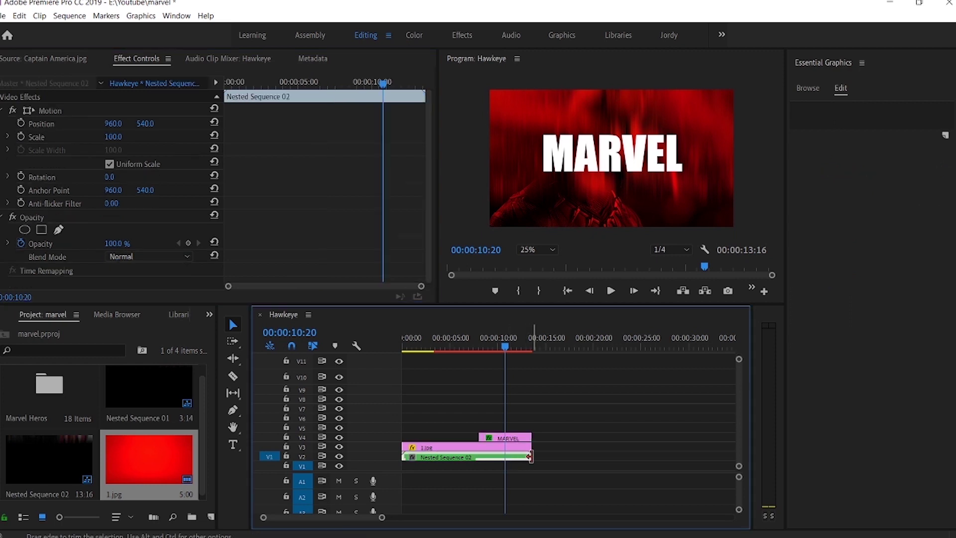
# - Trim Nested Sequence 02 to end at 00:00:10:20 and add a default cross dissolve there
pyautogui.moveTo(529, 457); pyautogui.dragTo(502, 457)
pyautogui.rightClick(503, 456)
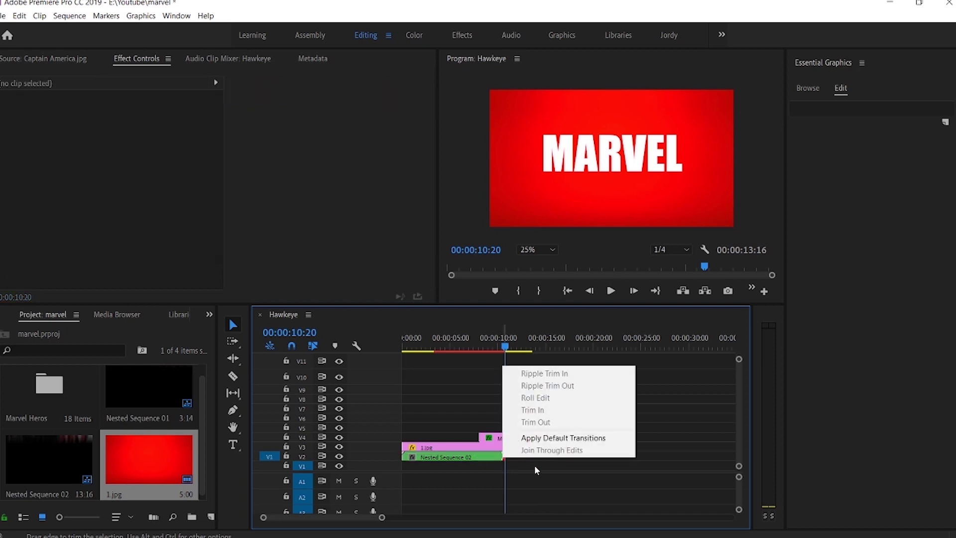
pyautogui.click(548, 438)
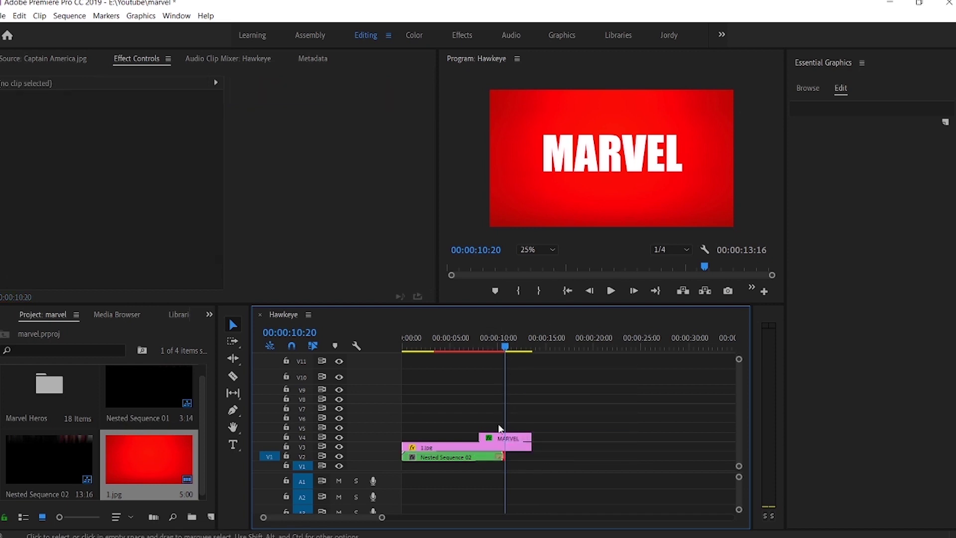
pyautogui.click(499, 457)
pyautogui.hotkey('ctrl', 's')
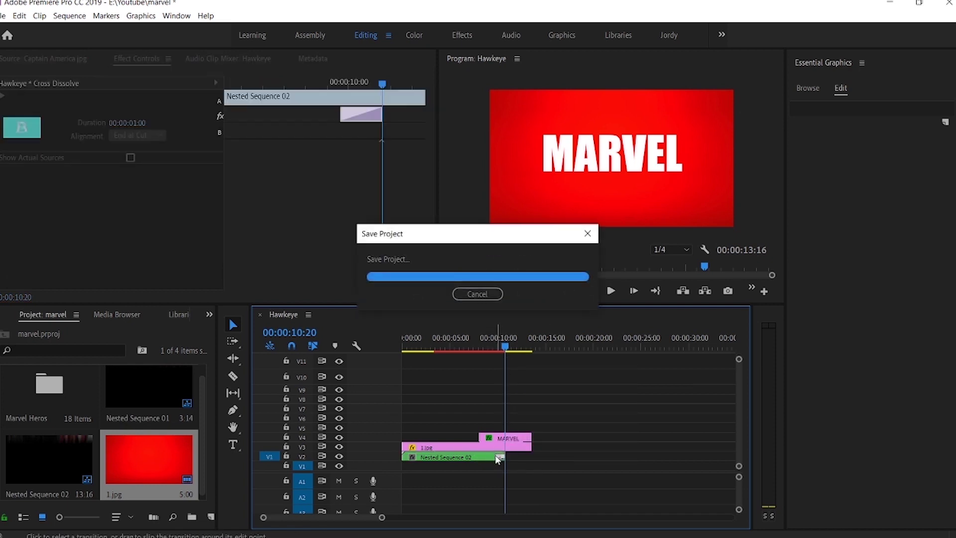
# - Lengthen the cross dissolve to about 2:12 and place the dotted texture image on V5
pyautogui.moveTo(382, 520); pyautogui.dragTo(363, 518)
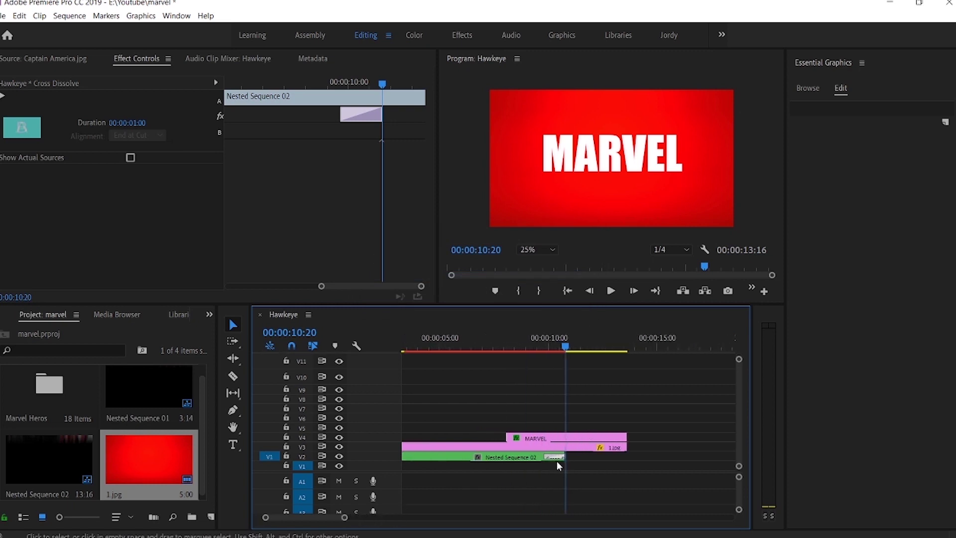
pyautogui.moveTo(545, 457); pyautogui.dragTo(511, 457)
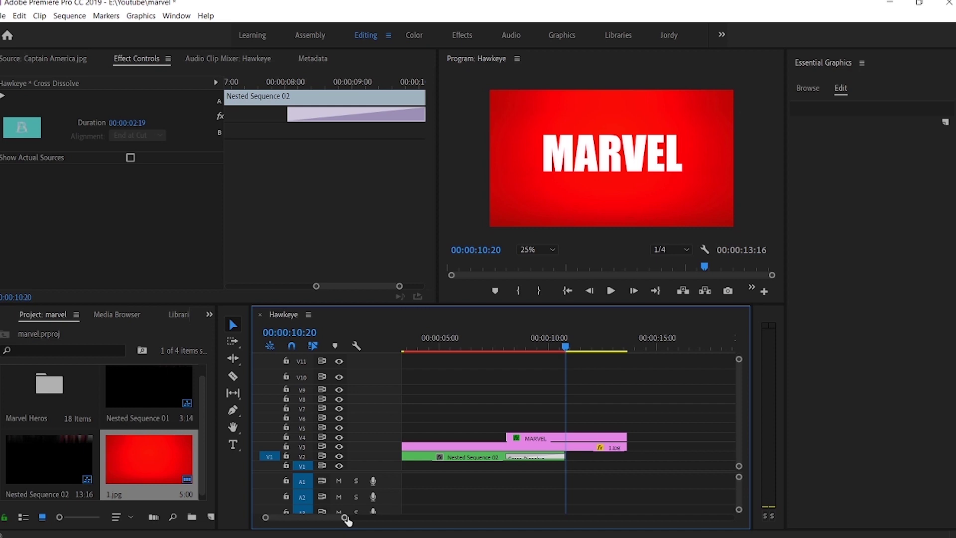
pyautogui.moveTo(347, 520); pyautogui.dragTo(411, 518)
pyautogui.moveTo(459, 349); pyautogui.dragTo(430, 349)
pyautogui.moveTo(34, 461); pyautogui.dragTo(466, 424)
# - Scale the dotted texture clip on V5 to 397 and set its blend mode to Multiply
pyautogui.click(446, 429)
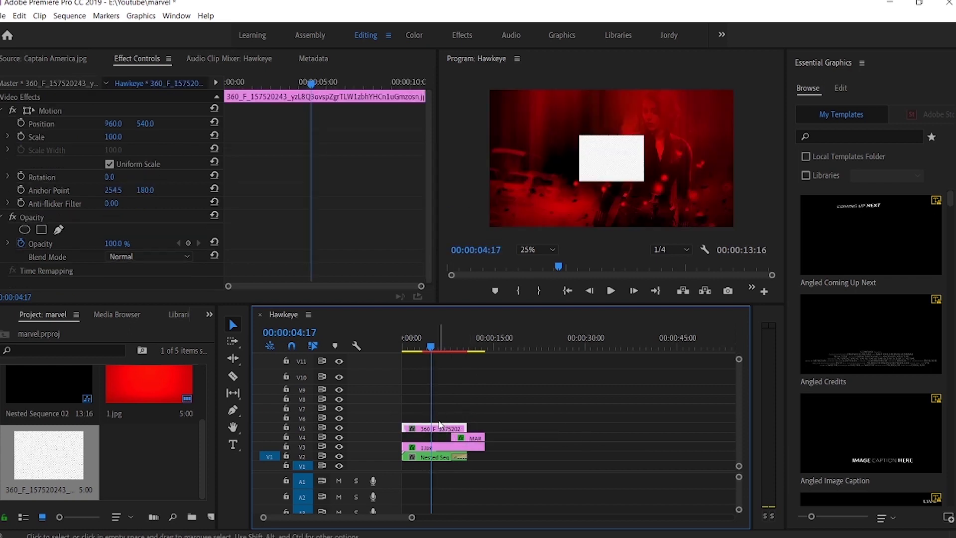
pyautogui.moveTo(113, 142); pyautogui.dragTo(304, 142)
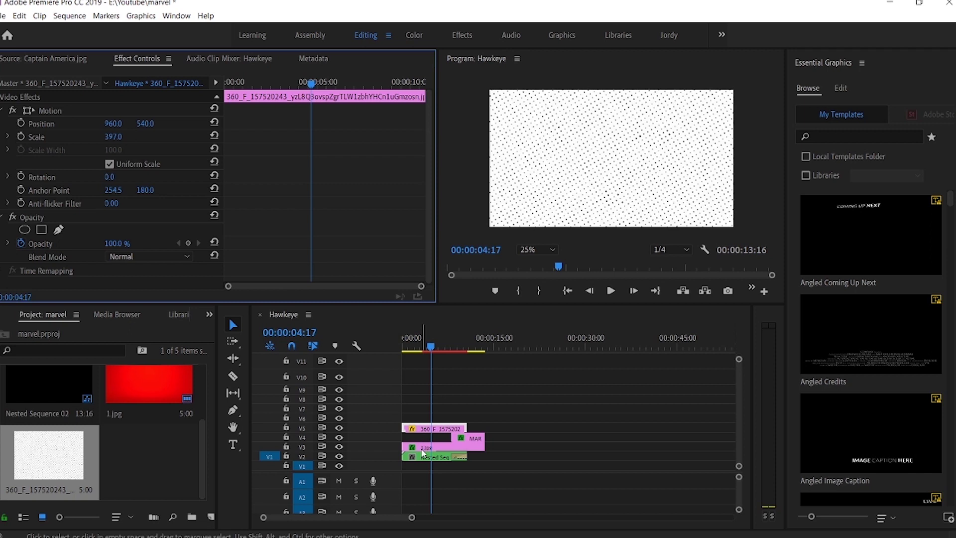
pyautogui.click(165, 256)
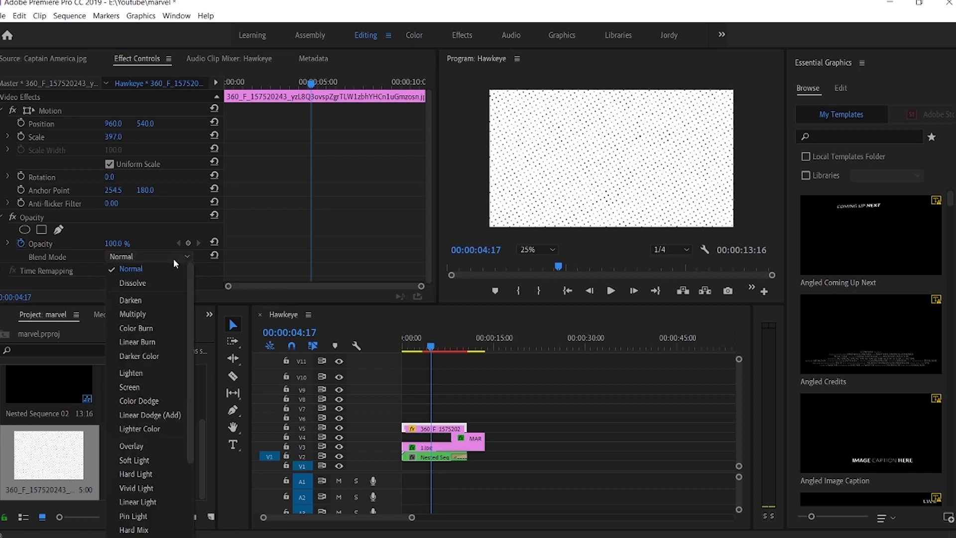
pyautogui.click(172, 315)
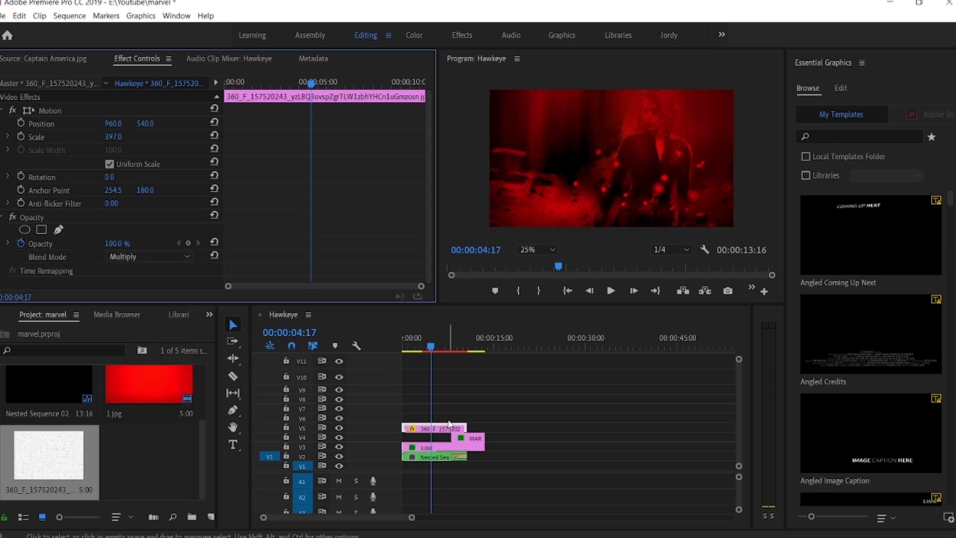
pyautogui.moveTo(434, 350); pyautogui.dragTo(404, 350)
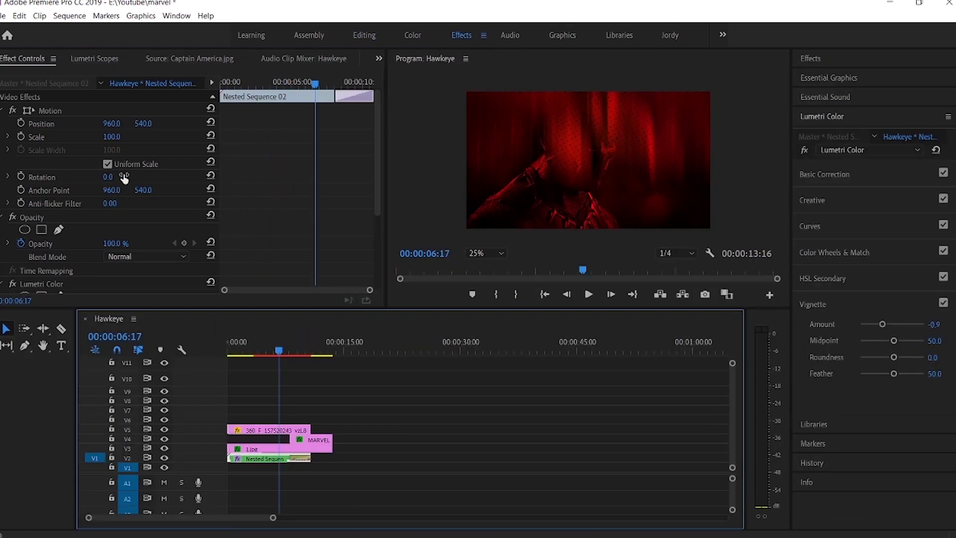
# - Keyframe Nested Sequence 02's rotation at 0° at 6:17 and -19° at 0:00
pyautogui.click(20, 177)
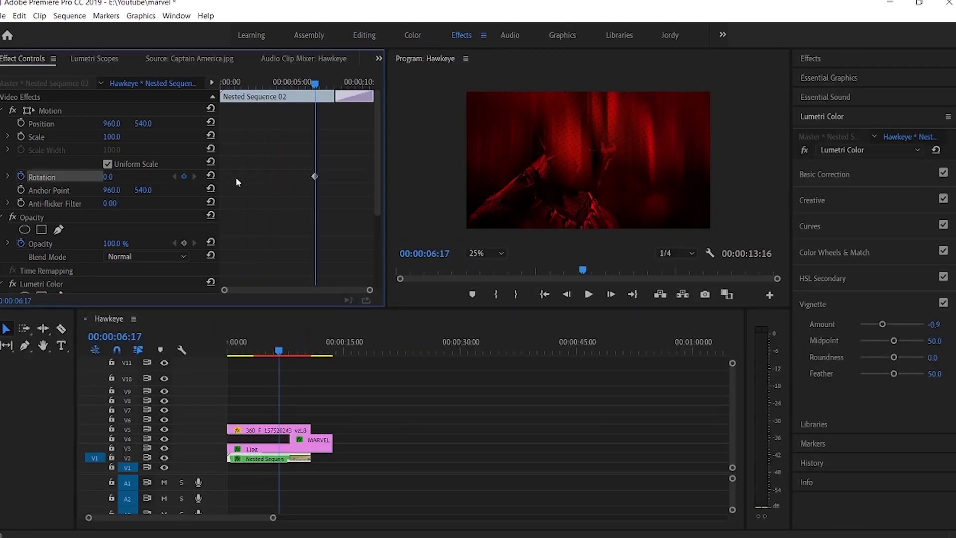
pyautogui.moveTo(315, 92); pyautogui.dragTo(203, 99)
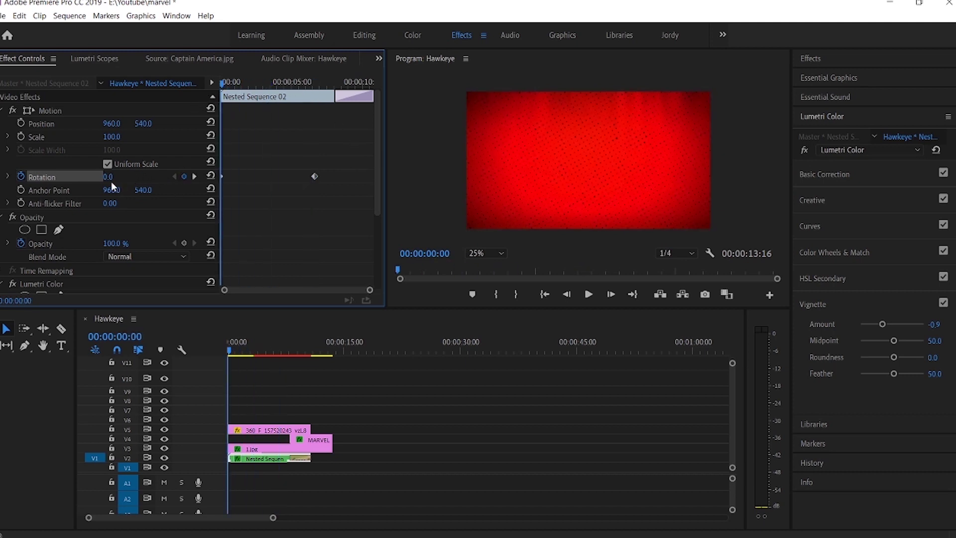
pyautogui.moveTo(107, 177); pyautogui.dragTo(100, 177)
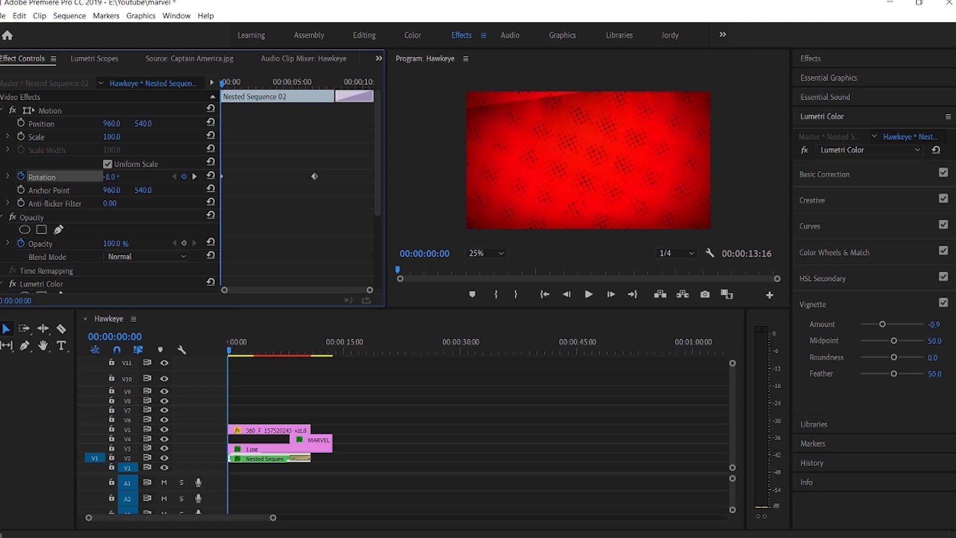
pyautogui.moveTo(100, 177)
pyautogui.mouseDown()
pyautogui.moveTo(79, 177)
pyautogui.moveTo(102, 177)
pyautogui.moveTo(93, 177)
pyautogui.mouseUp()
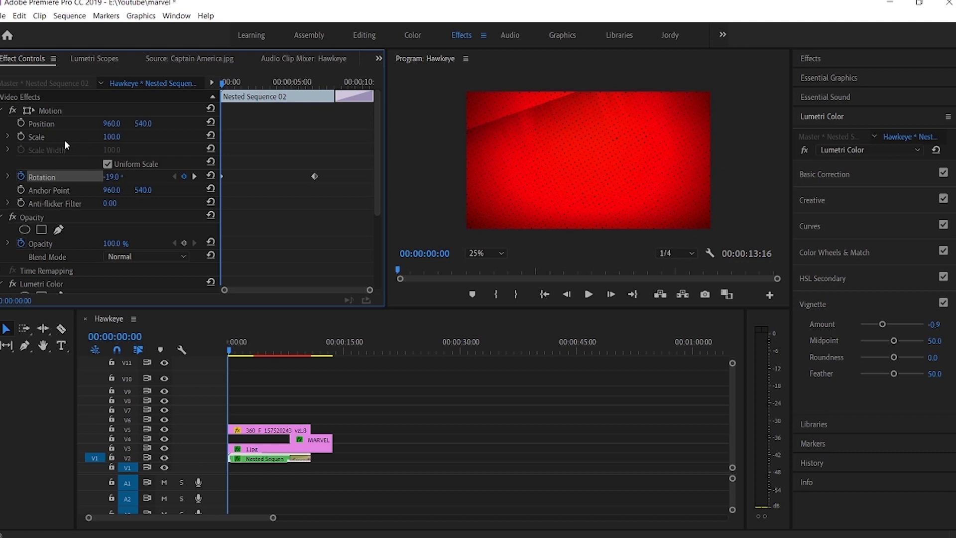
# - Keyframe scale from 154 at 0:00 to 100 at 6:17, then play back the animation
pyautogui.click(22, 137)
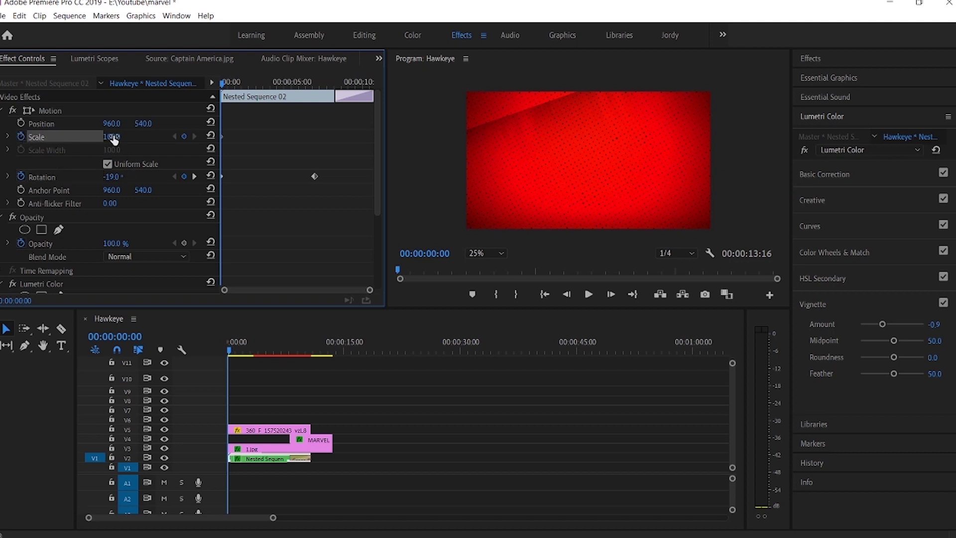
pyautogui.moveTo(108, 142); pyautogui.dragTo(121, 142)
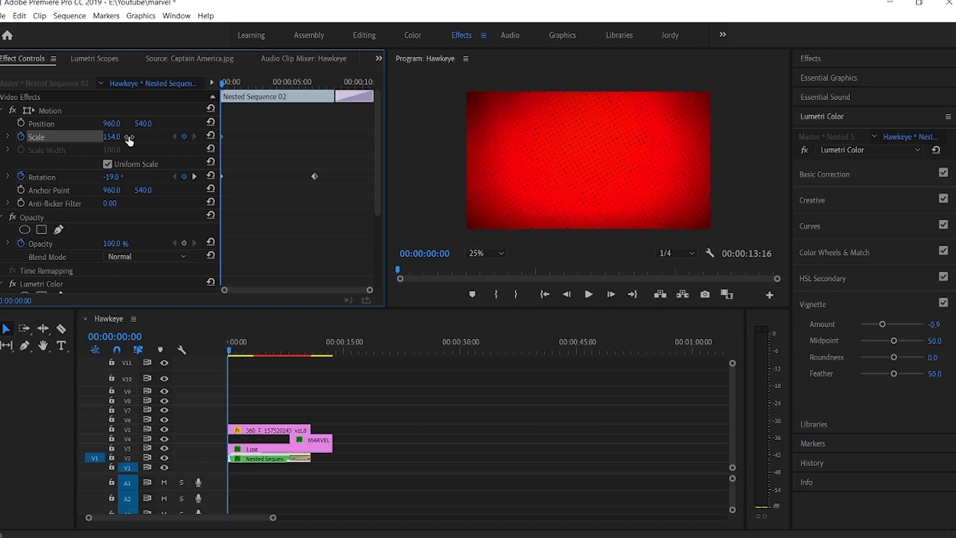
pyautogui.moveTo(227, 91); pyautogui.dragTo(315, 95)
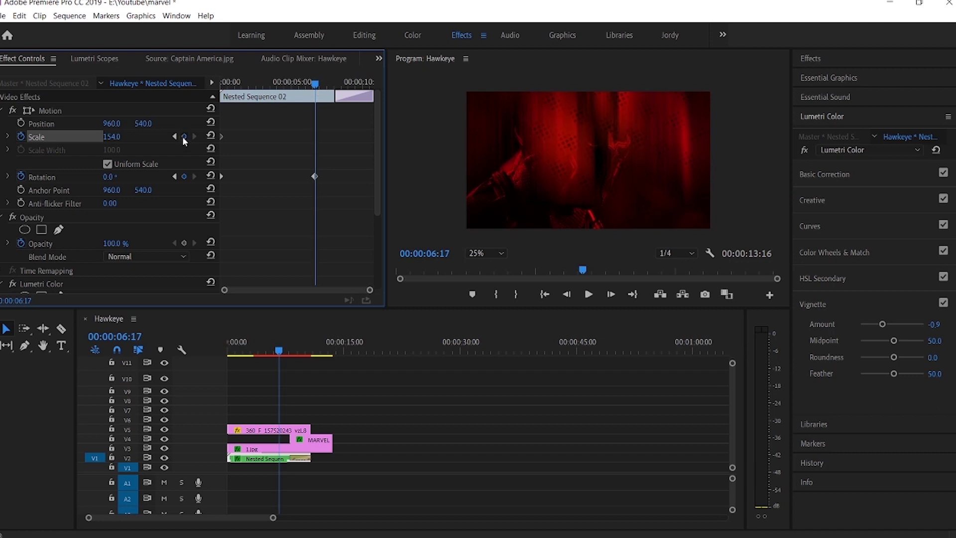
pyautogui.press('Home')
pyautogui.press('space')
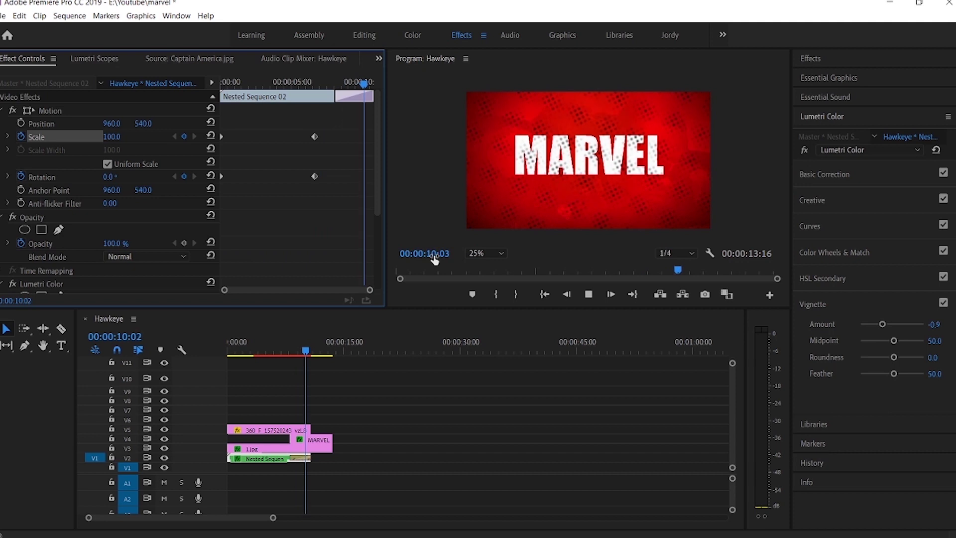
# - Move the MARVEL title clip from V4 to V6 and preview it from 5 seconds
pyautogui.moveTo(321, 442); pyautogui.dragTo(321, 423)
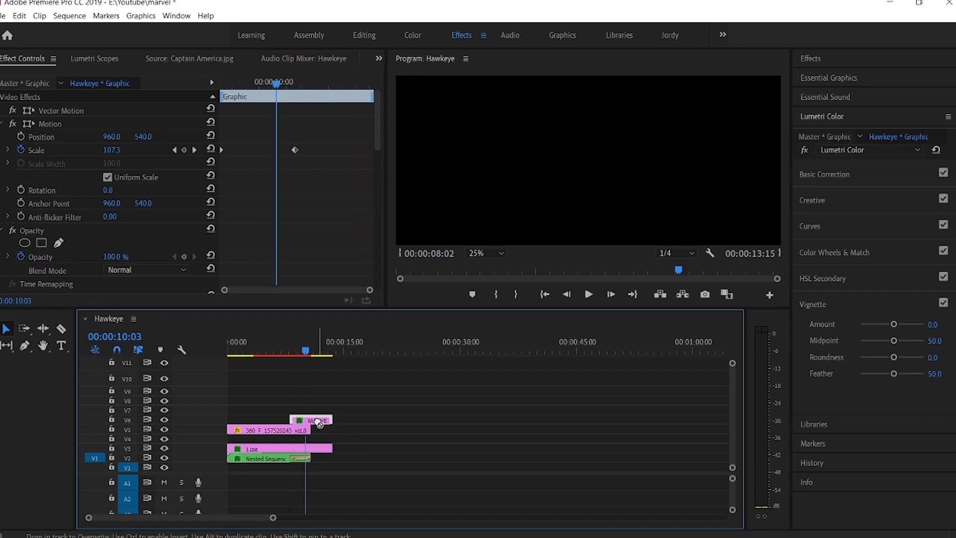
pyautogui.moveTo(293, 355); pyautogui.dragTo(267, 353)
pyautogui.press('space')
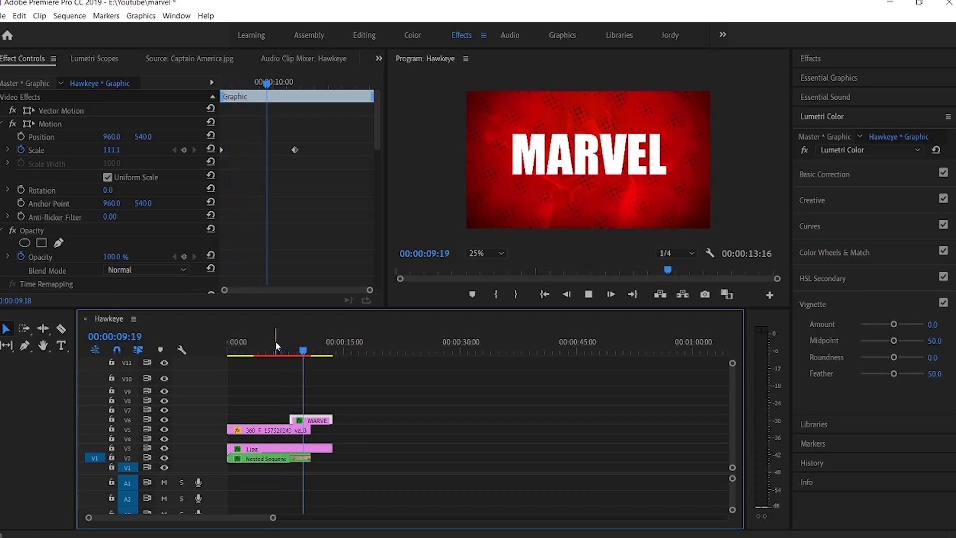
pyautogui.press('space')
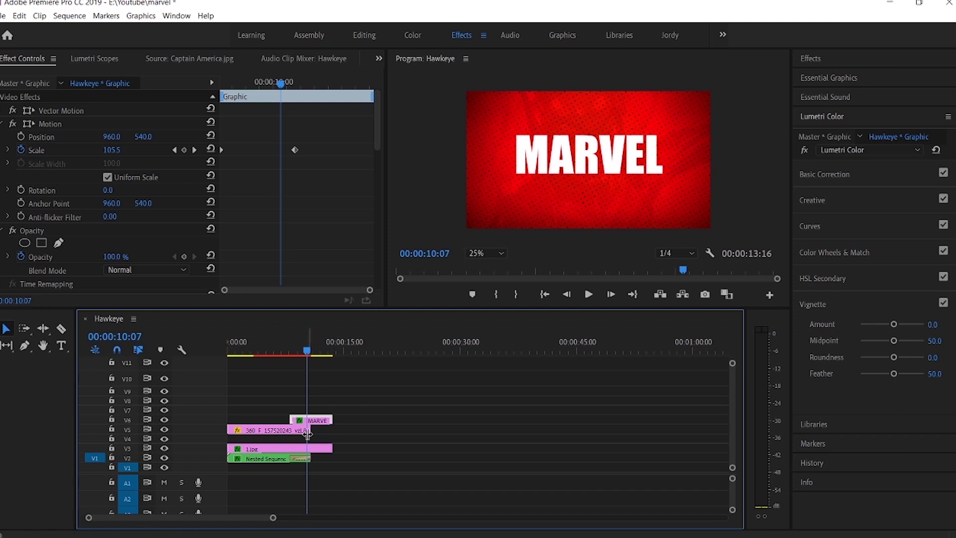
pyautogui.rightClick(308, 429)
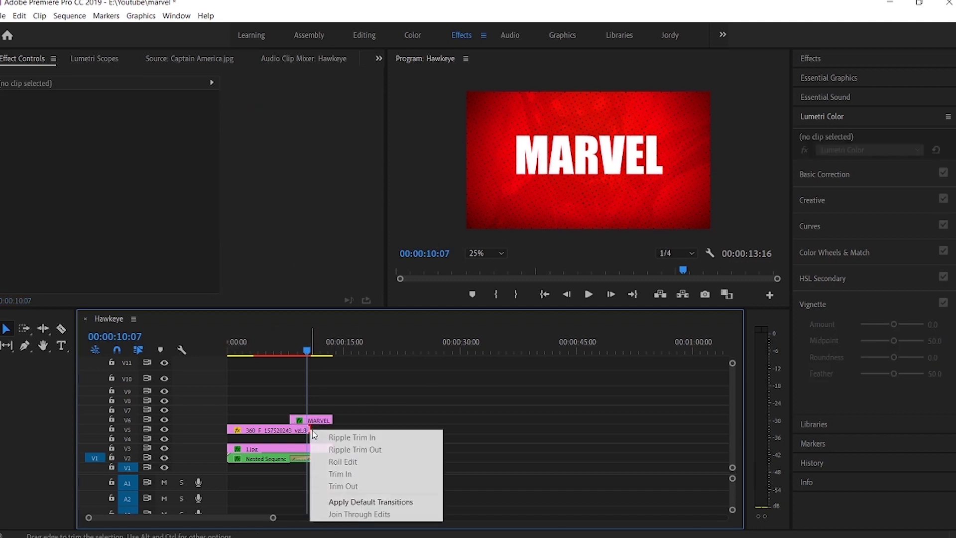
# - Add a cross dissolve at the V5 texture clip's end, stretched to 00:00:02:21, and preview it
pyautogui.click(355, 498)
pyautogui.click(305, 428)
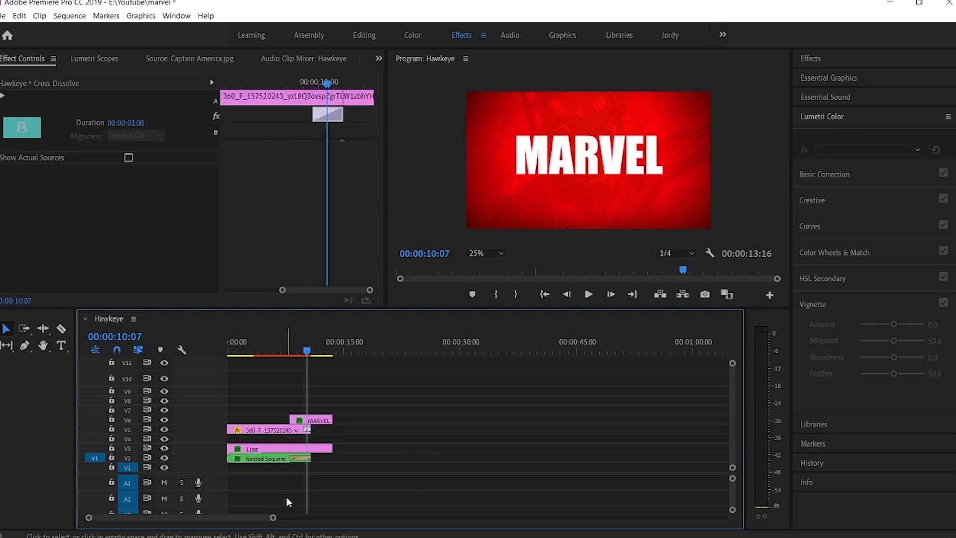
pyautogui.moveTo(274, 521); pyautogui.dragTo(235, 511)
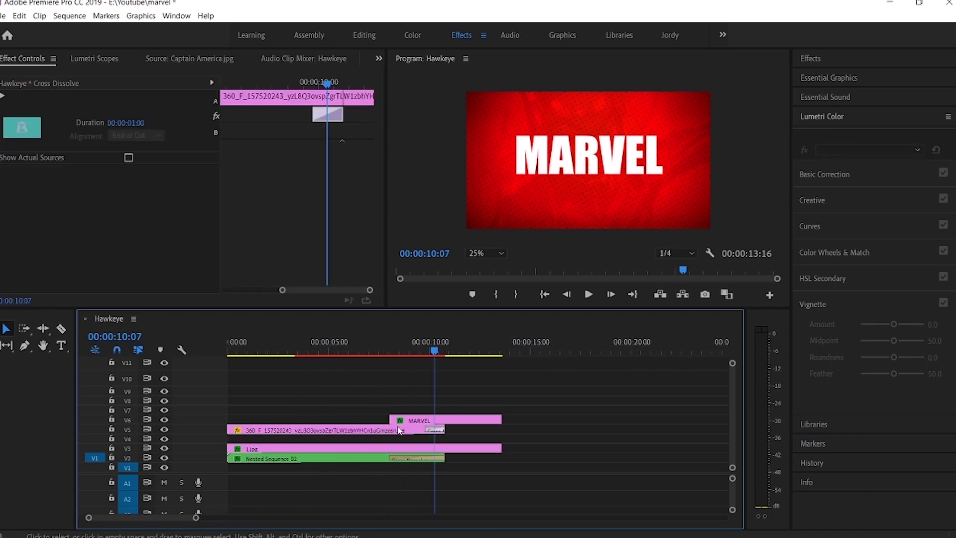
pyautogui.moveTo(427, 430); pyautogui.dragTo(392, 433)
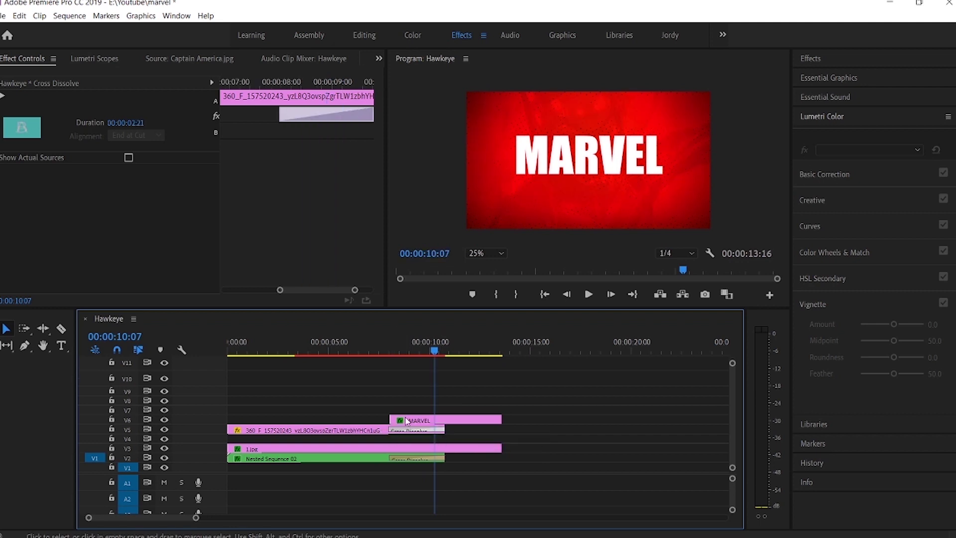
pyautogui.click(363, 349)
pyautogui.press('space')
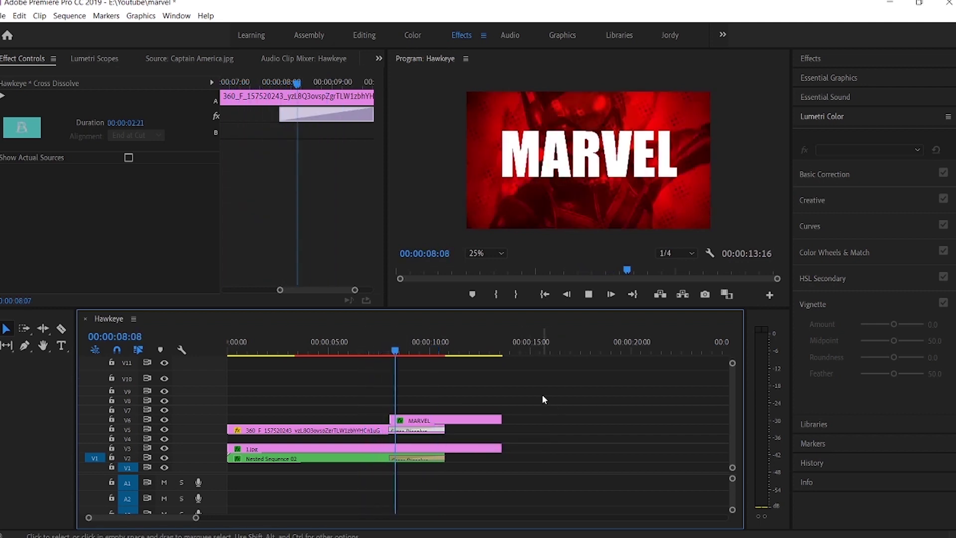